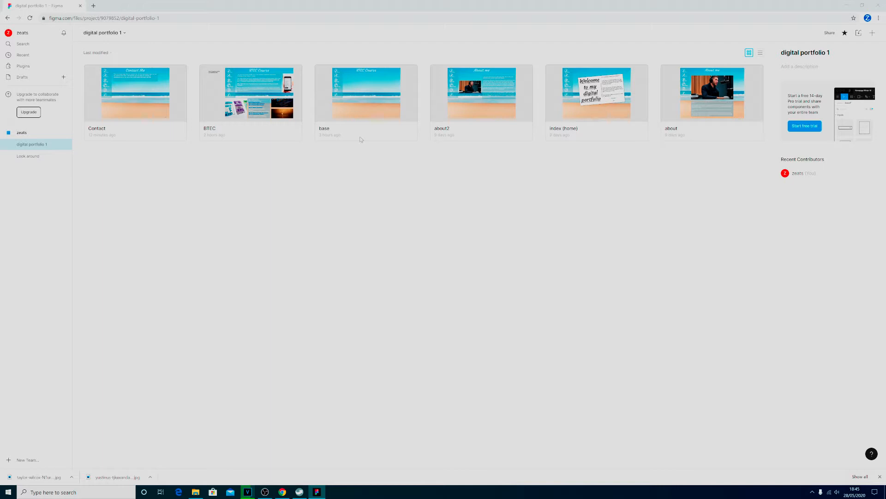
# - Duplicate the base file in the digital portfolio 1 project and rename the copy as education
pyautogui.click(360, 134)
pyautogui.click(354, 150)
pyautogui.rightClick(352, 123)
pyautogui.click(351, 222)
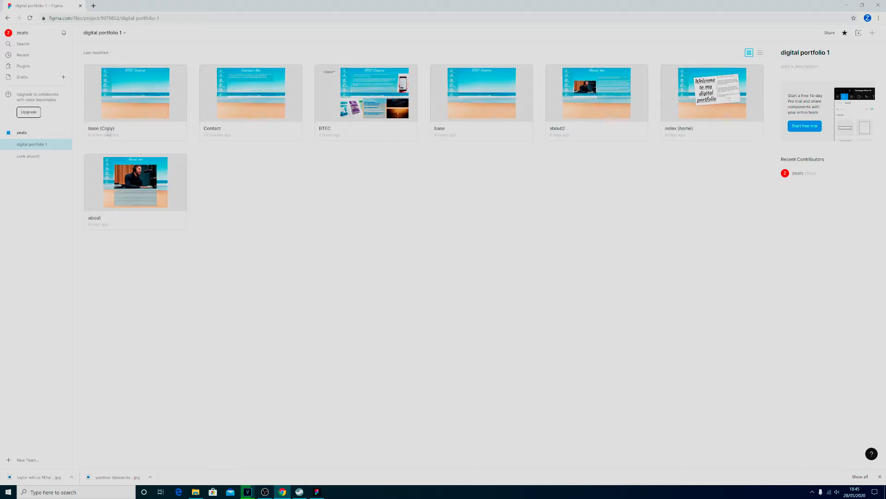
pyautogui.rightClick(109, 130)
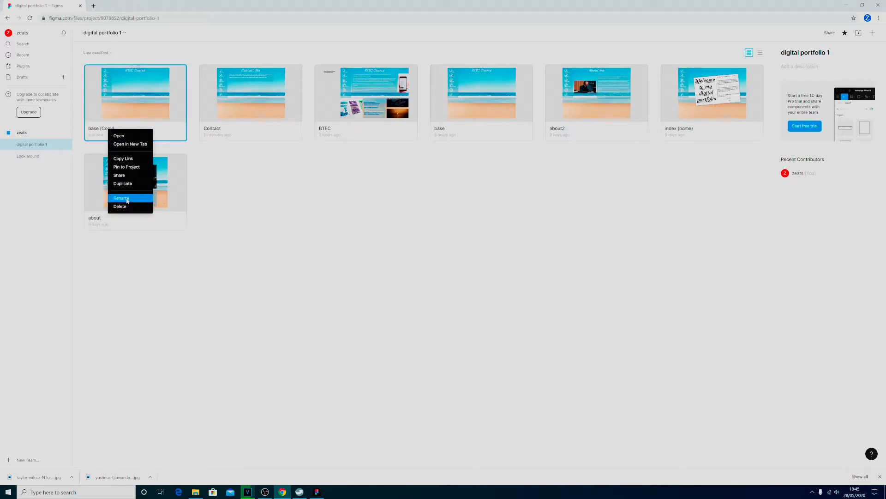
pyautogui.click(122, 198)
pyautogui.write('education')
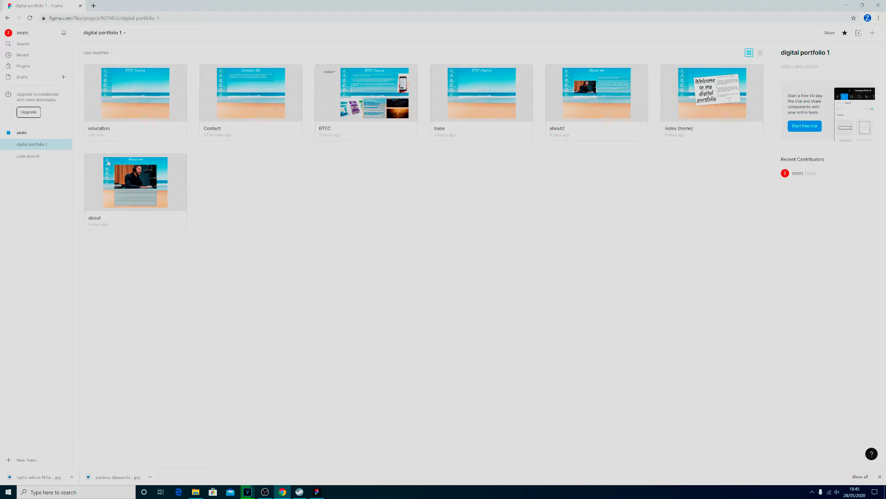
# - Open the education file and change the page heading from BTEC Course to Education
pyautogui.doubleClick(144, 104)
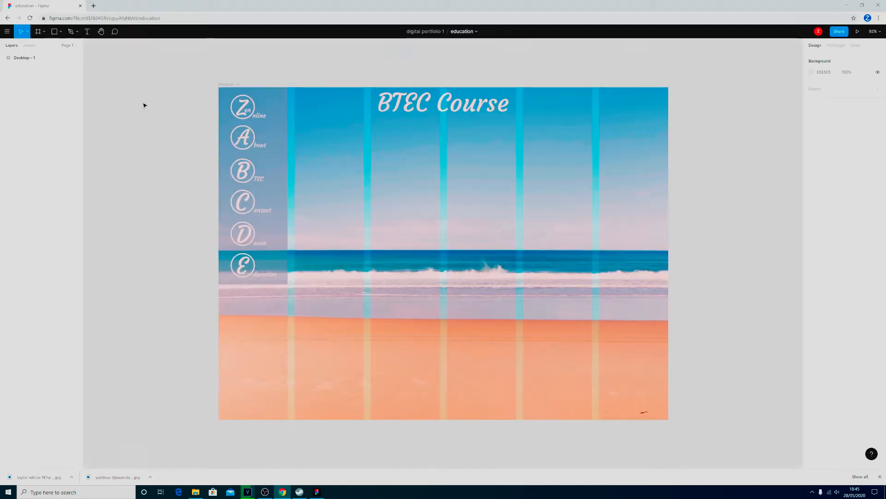
pyautogui.click(459, 117)
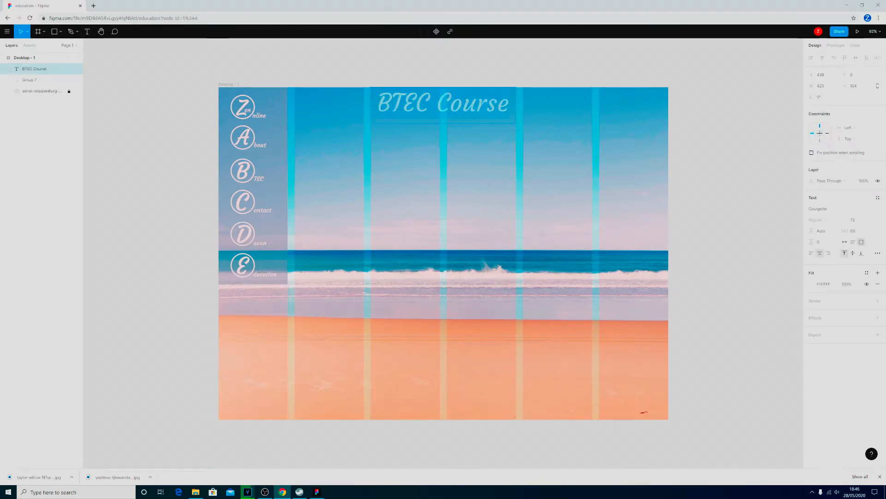
pyautogui.write('Education')
pyautogui.press('Escape')
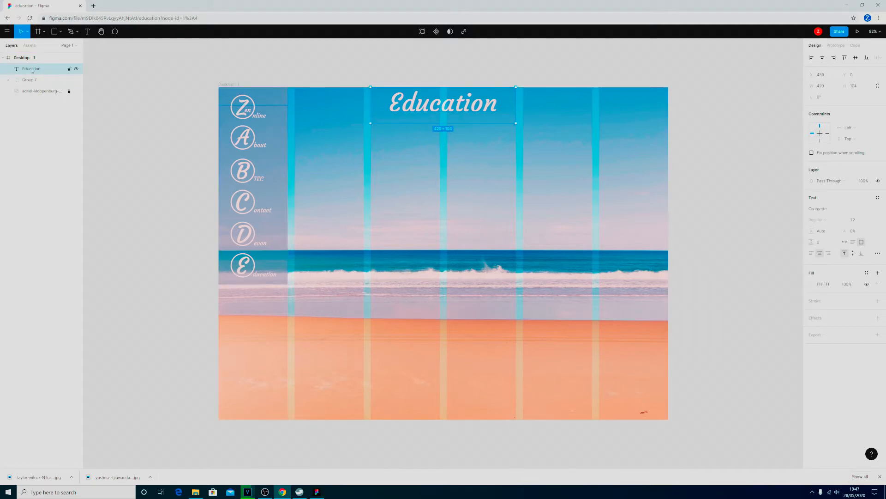
# - Draw a rectangle about 860 × 201 below the Education heading and fill it with the semi-transparent blue document colour
pyautogui.click(59, 31)
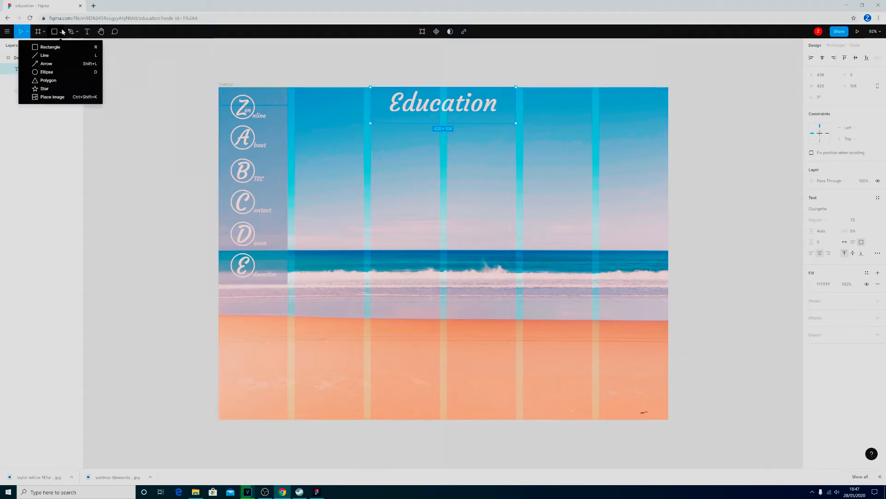
pyautogui.click(50, 47)
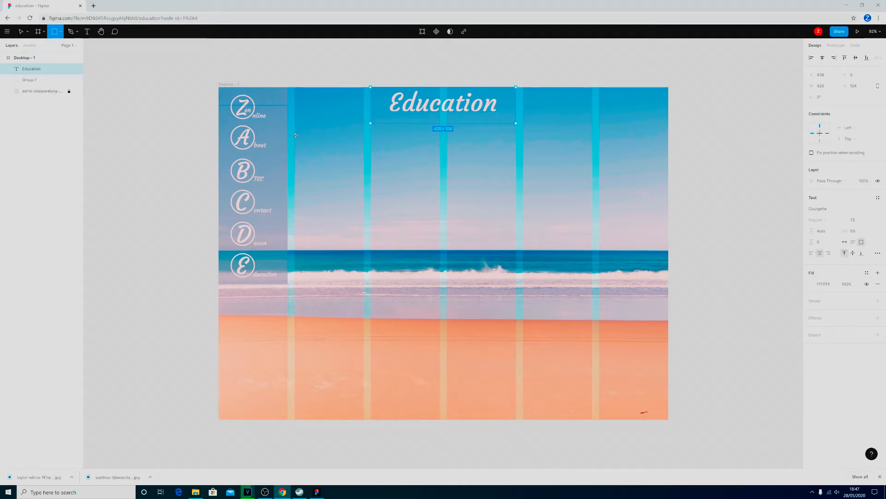
pyautogui.hotkey('alt', 'Tab')
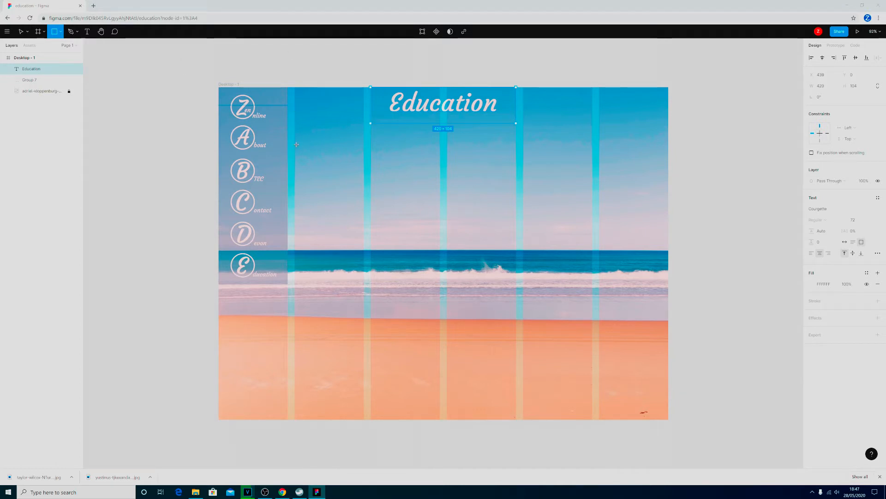
pyautogui.moveTo(296, 145)
pyautogui.mouseDown()
pyautogui.moveTo(517, 166)
pyautogui.moveTo(594, 187)
pyautogui.moveTo(595, 215)
pyautogui.mouseUp()
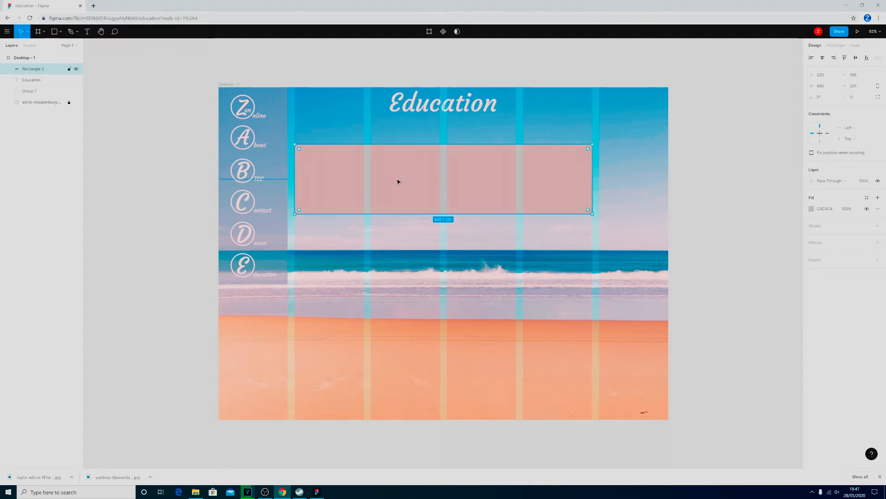
pyautogui.click(811, 209)
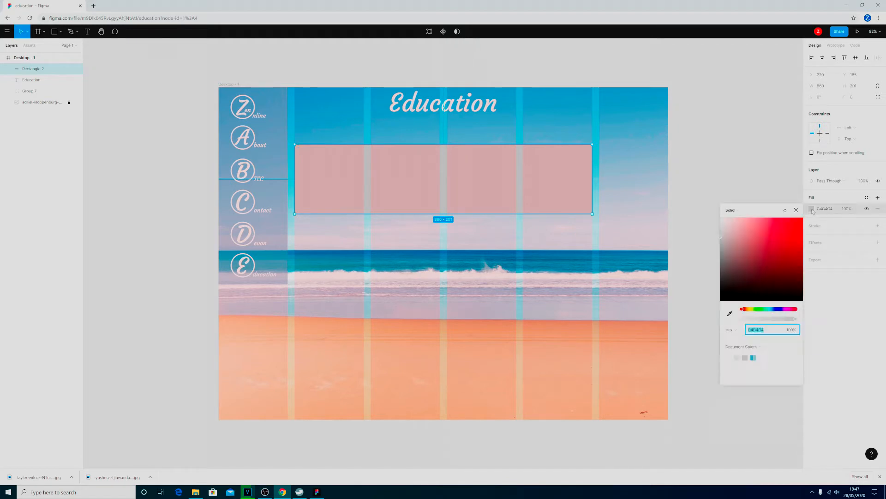
pyautogui.click(754, 358)
# - Add a text box about 841 × 175 inside the blue rectangle, paste the secondary school and college paragraph into it, and left-align it
pyautogui.click(86, 31)
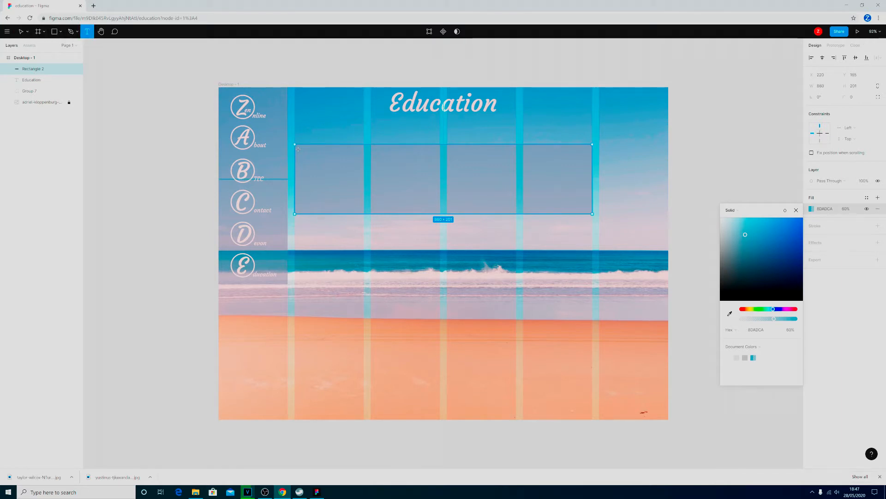
pyautogui.moveTo(298, 149); pyautogui.dragTo(590, 212)
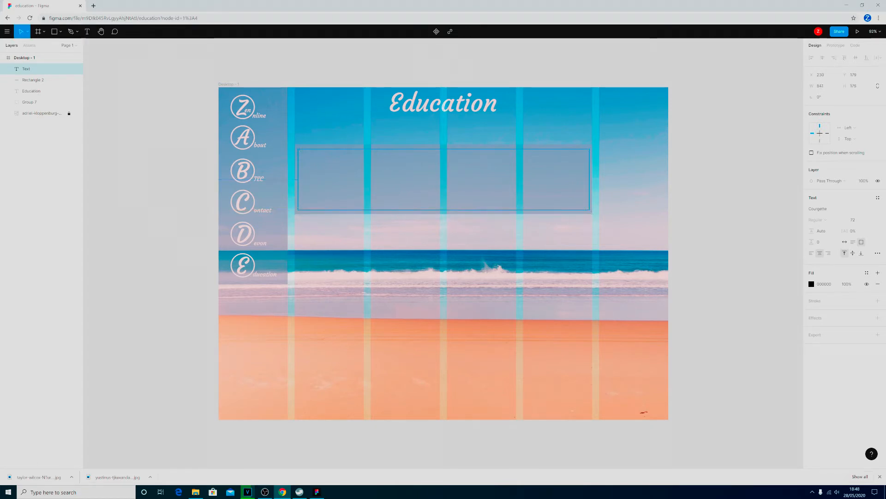
pyautogui.hotkey('alt', 'Tab')
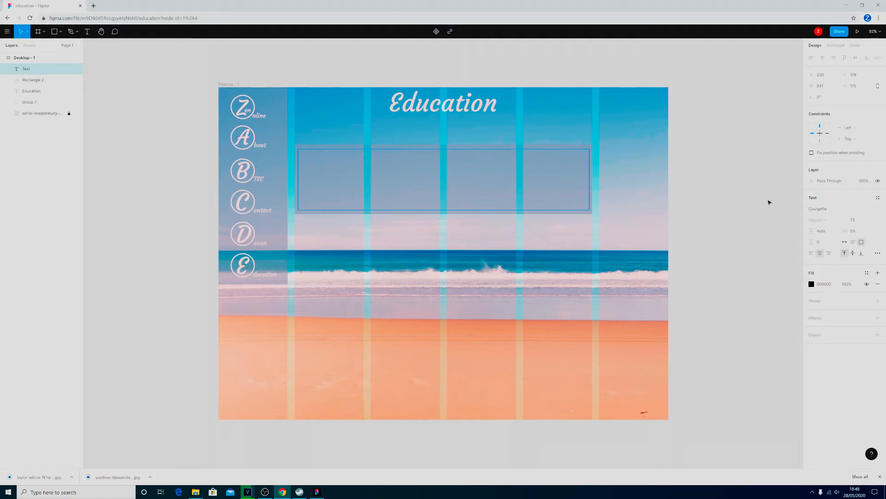
pyautogui.write("I went to Zeats secondary school to do my G.C.S.E.'s and I achieved the grades shown in the table below. With these results I was able to go to Zeats College where I am currently studying the BTEC Level 2 First Diploma in Information and Creative Technology")
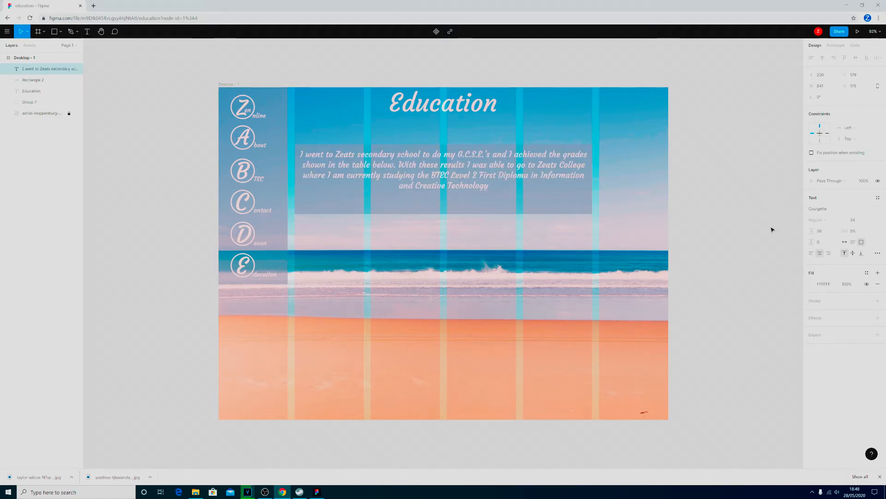
pyautogui.hotkey('ctrl', 'a')
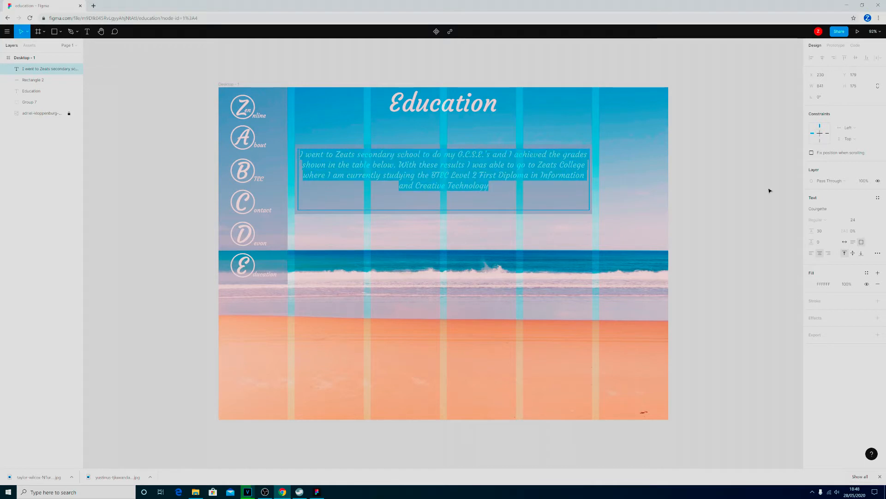
pyautogui.click(811, 253)
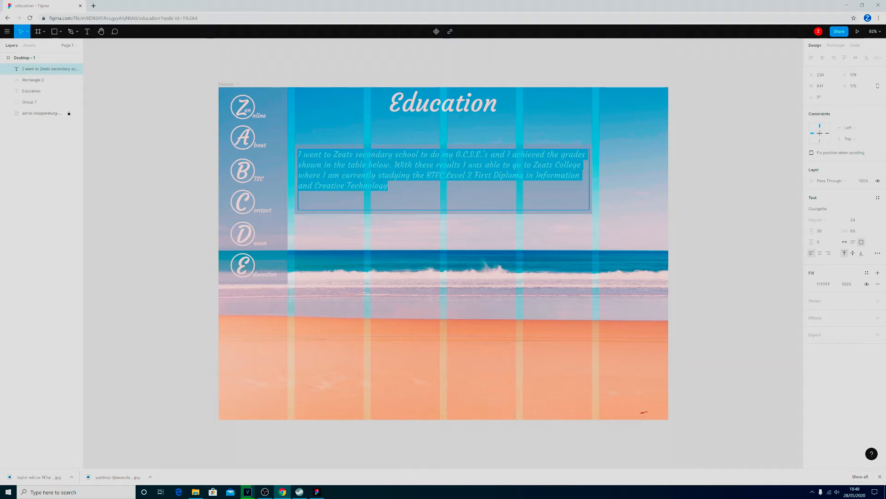
pyautogui.press('Escape')
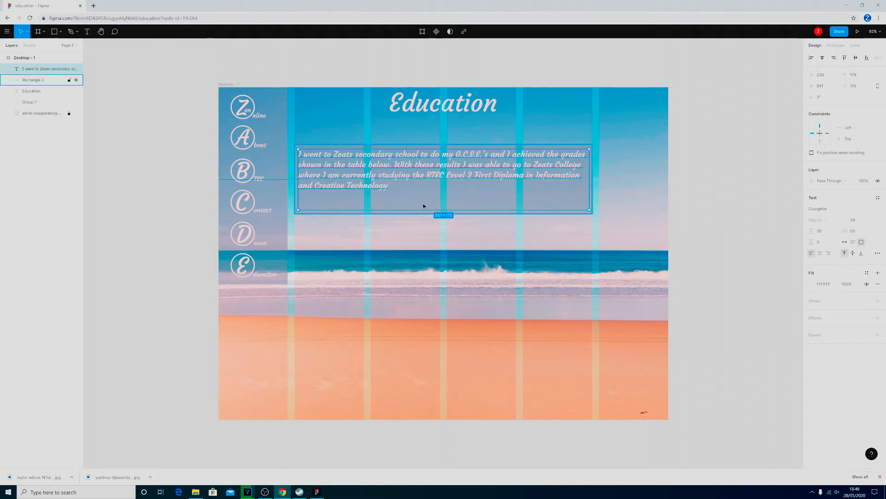
# - Draw a second rectangle below the paragraph and extend its upper edge upward, making it about 419 × 498
pyautogui.click(398, 197)
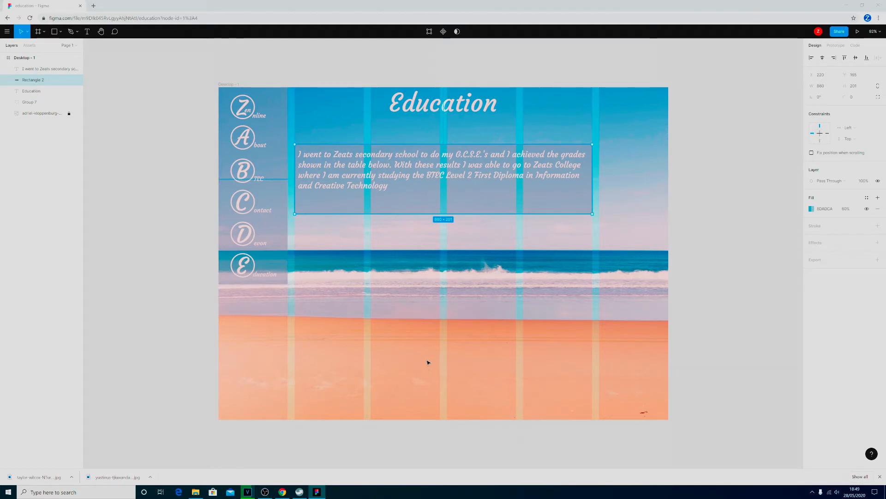
pyautogui.click(61, 32)
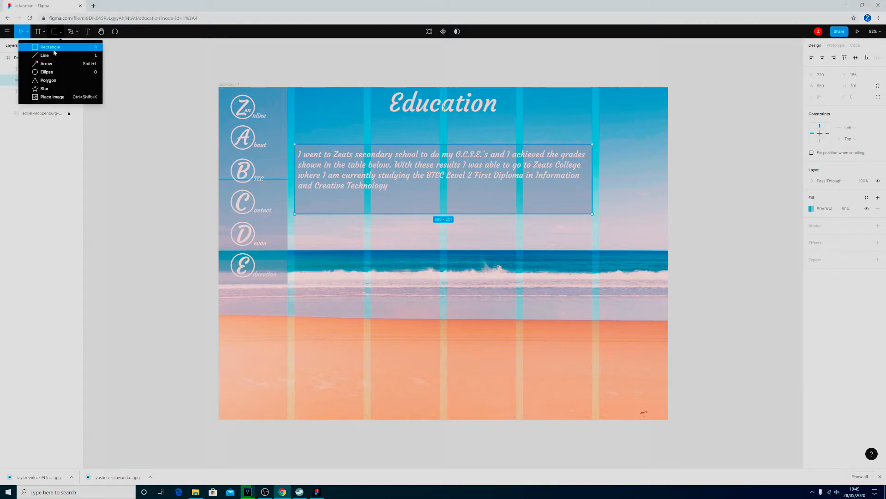
pyautogui.click(49, 47)
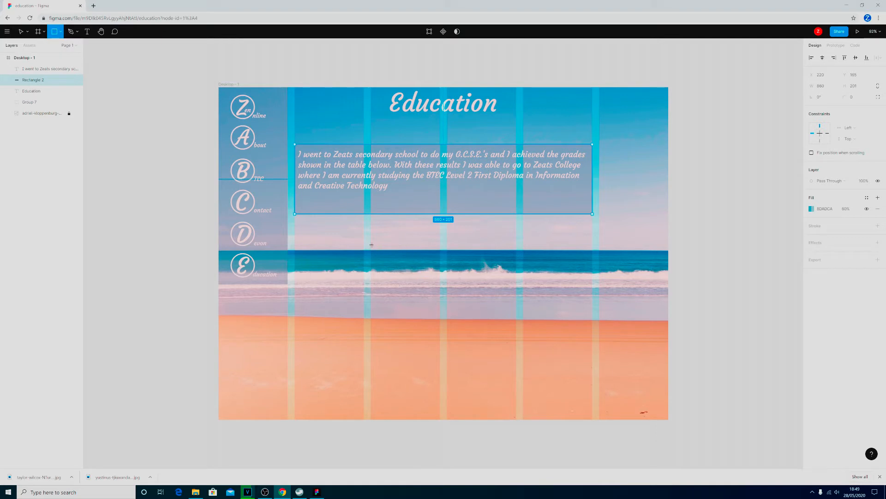
pyautogui.moveTo(372, 245)
pyautogui.mouseDown()
pyautogui.moveTo(386, 328)
pyautogui.moveTo(472, 406)
pyautogui.moveTo(518, 421)
pyautogui.moveTo(517, 403)
pyautogui.mouseUp()
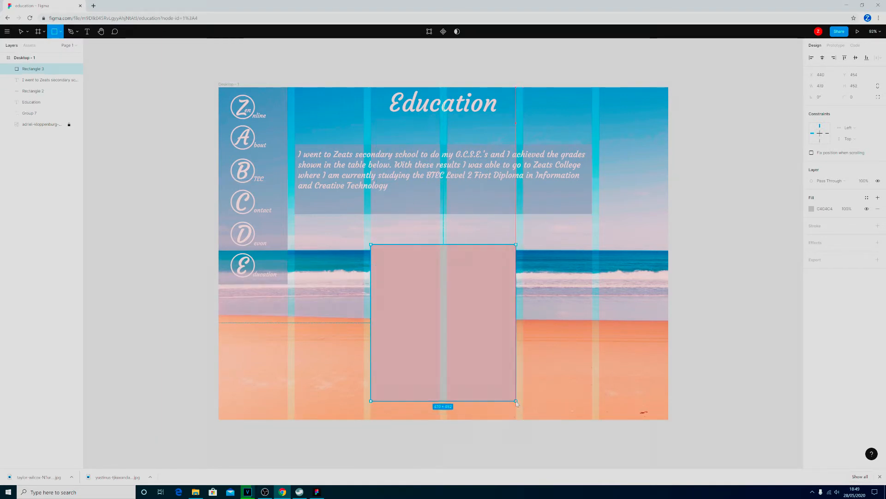
pyautogui.moveTo(426, 244); pyautogui.dragTo(427, 228)
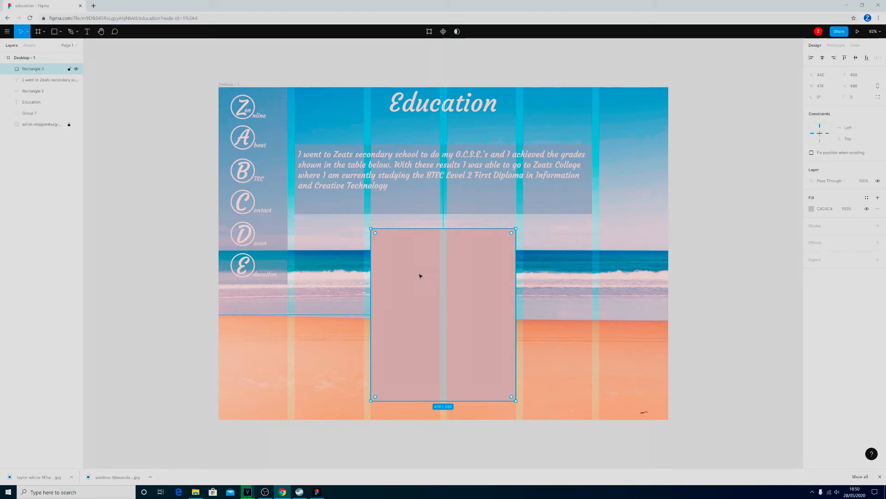
# - Give the new rectangle a black stroke 3 thick and a white FFFFFF fill
pyautogui.click(878, 226)
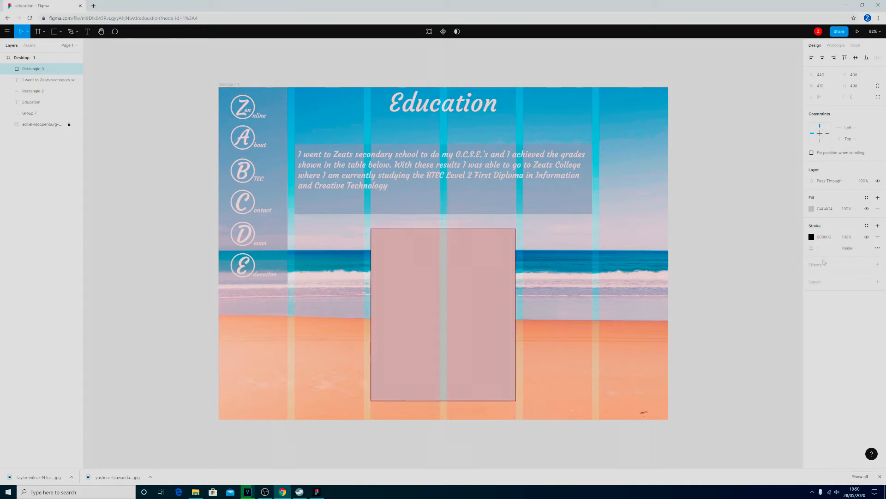
pyautogui.click(822, 248)
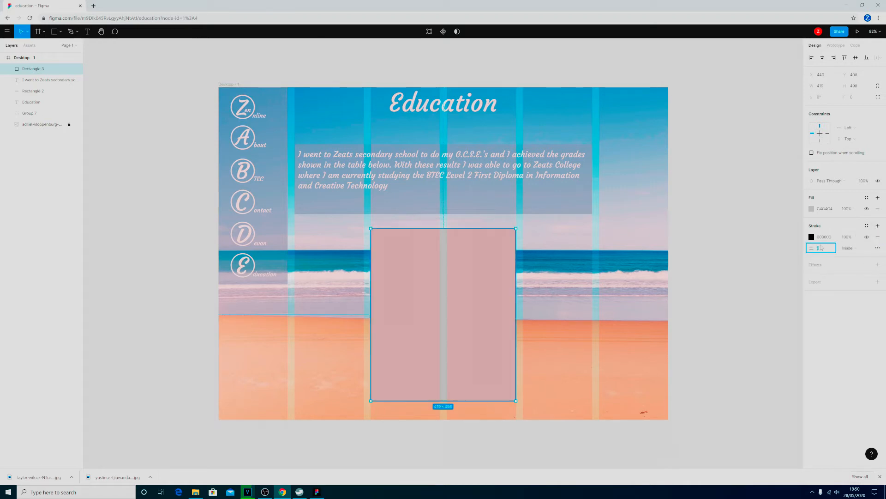
pyautogui.write('3')
pyautogui.press('Return')
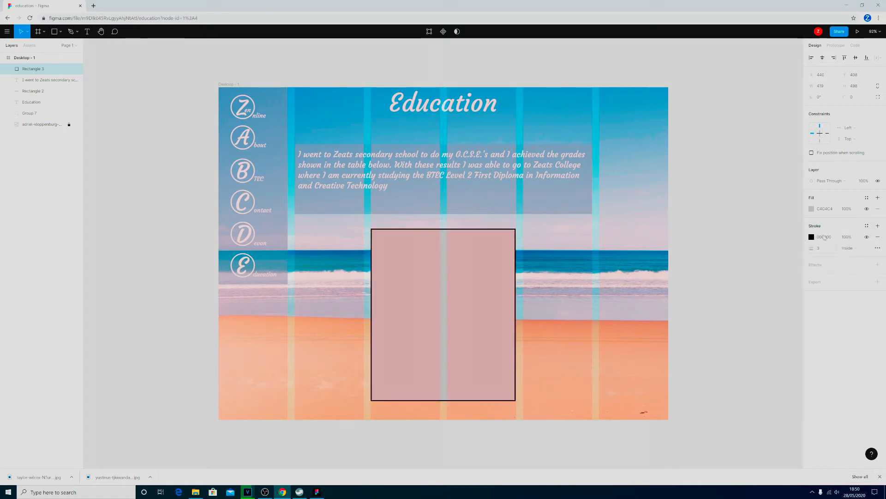
pyautogui.click(812, 209)
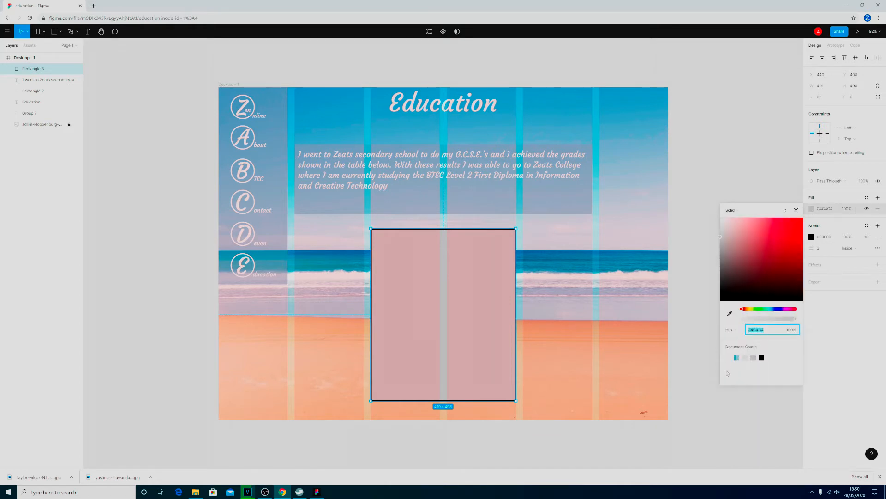
pyautogui.click(745, 358)
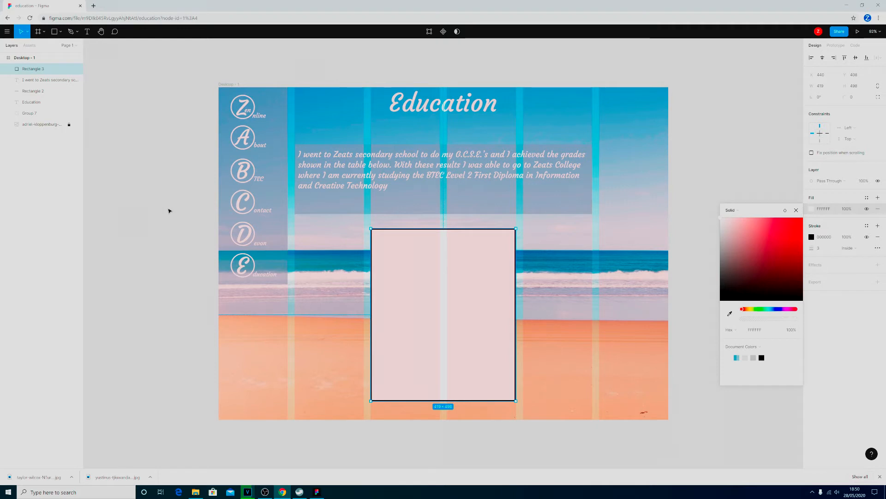
# - Add a left-aligned text box about 390 × 71 at the upper part of the white rectangle reading Subject
pyautogui.click(90, 33)
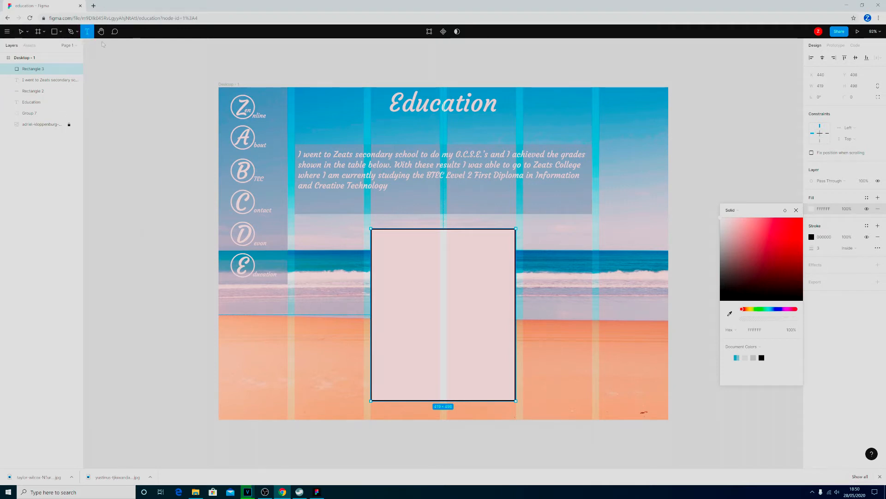
pyautogui.moveTo(377, 236); pyautogui.dragTo(512, 260)
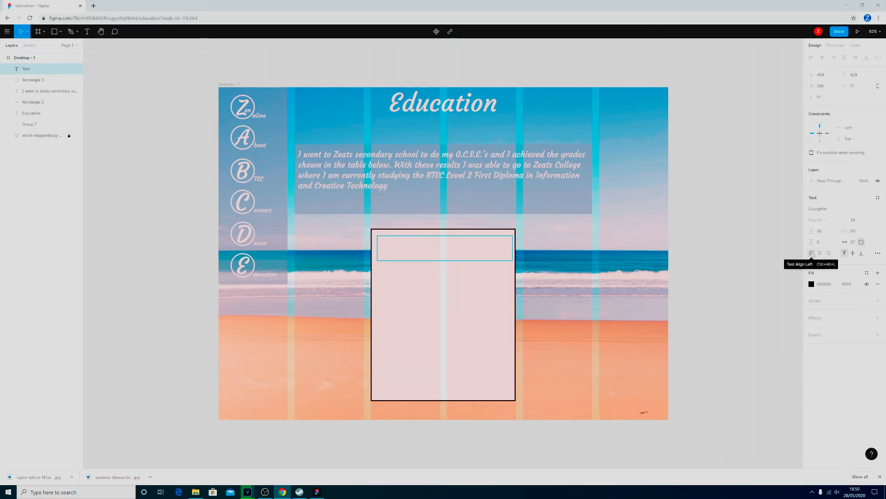
pyautogui.write('Subject')
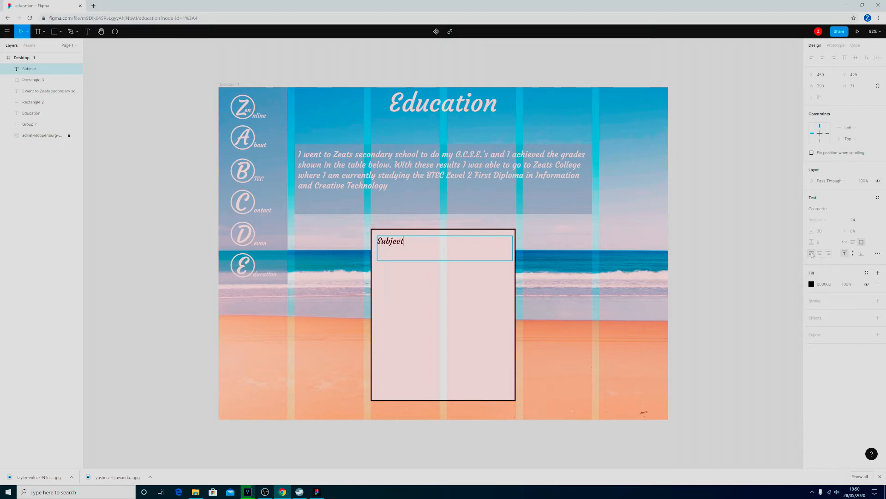
# - Set the font size of the Subject text to 44
pyautogui.hotkey('ctrl', 'a')
pyautogui.click(865, 221)
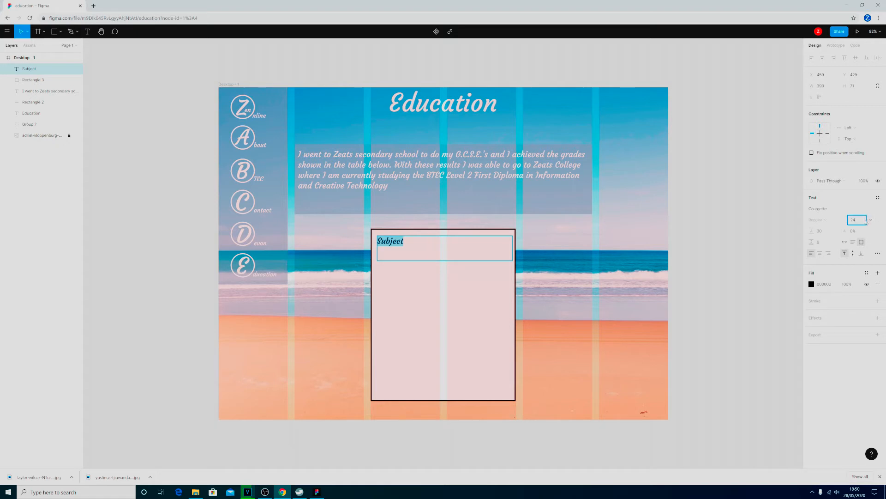
pyautogui.click(871, 220)
pyautogui.click(870, 235)
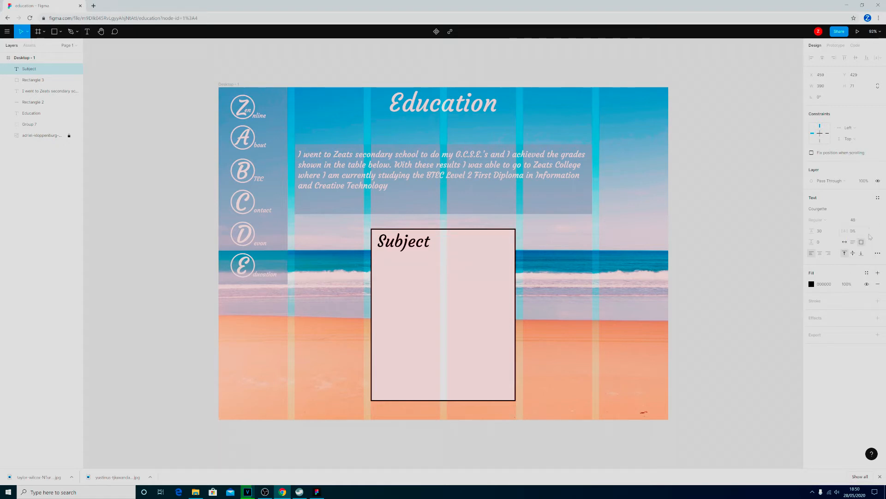
pyautogui.press('Return')
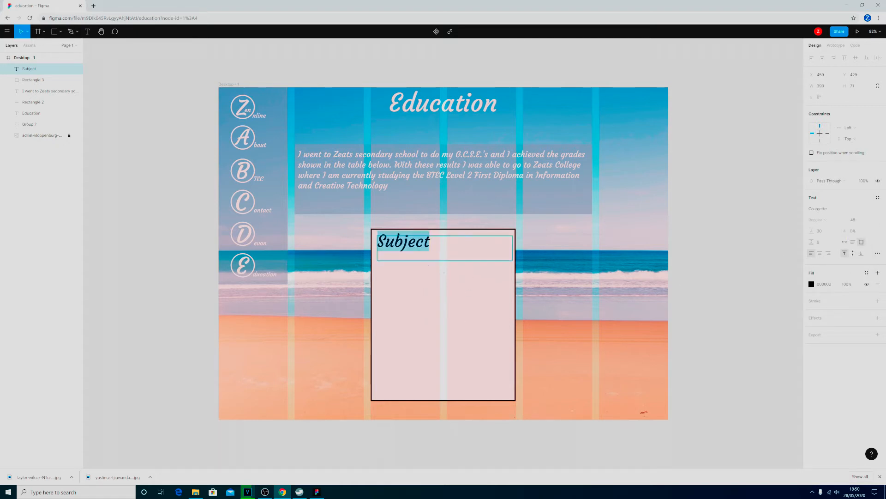
pyautogui.click(857, 222)
pyautogui.write('44')
pyautogui.press('Return')
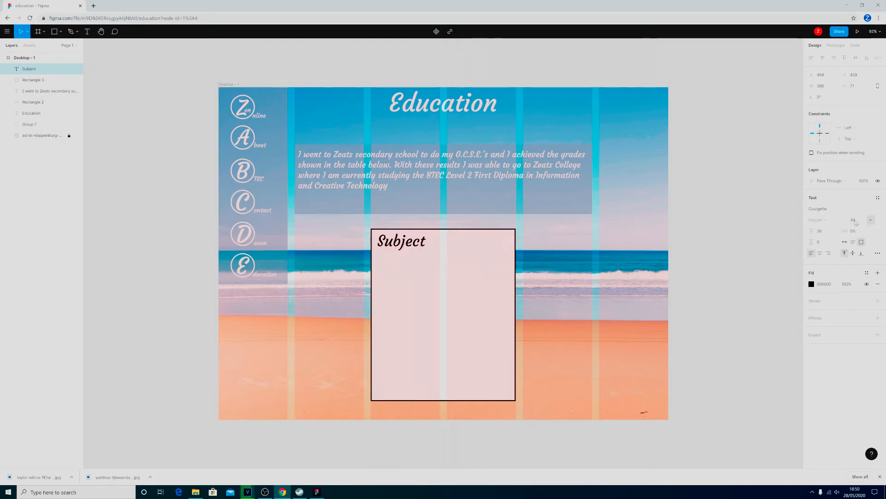
# - Indent Subject within the heading text box and add the word Grade after a gap on the same line
pyautogui.click(463, 250)
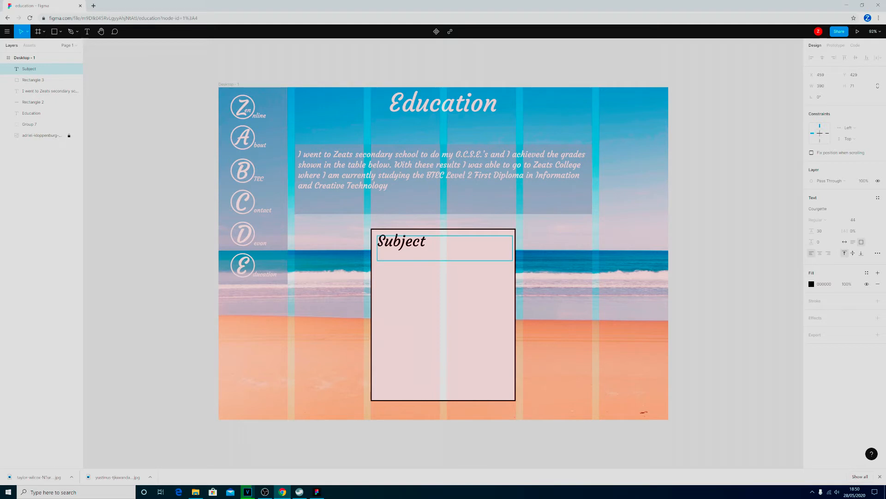
pyautogui.press('Home')
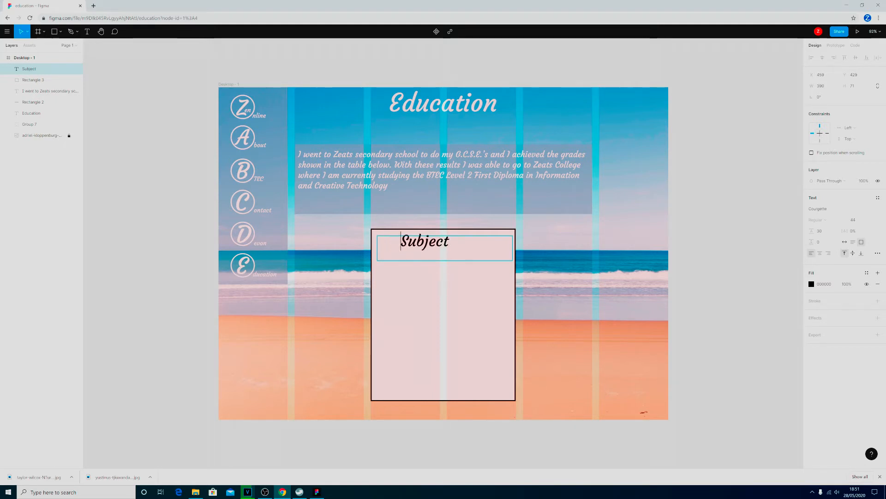
pyautogui.press('End')
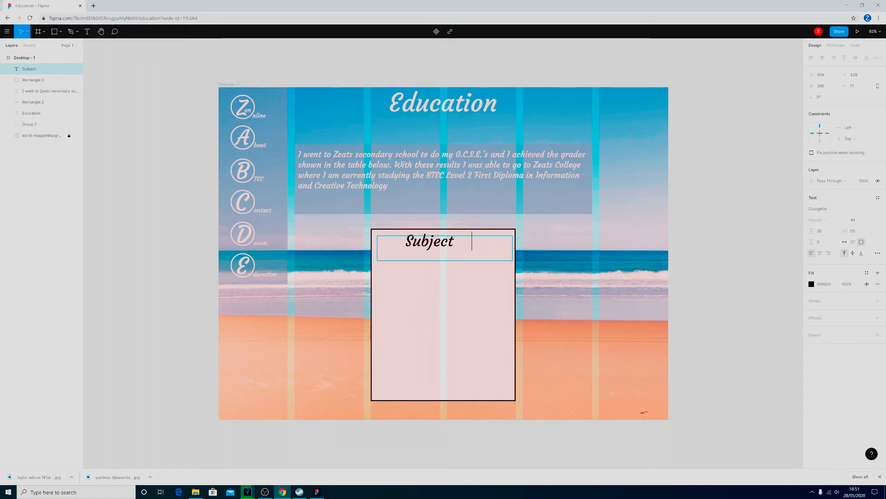
pyautogui.write('graf')
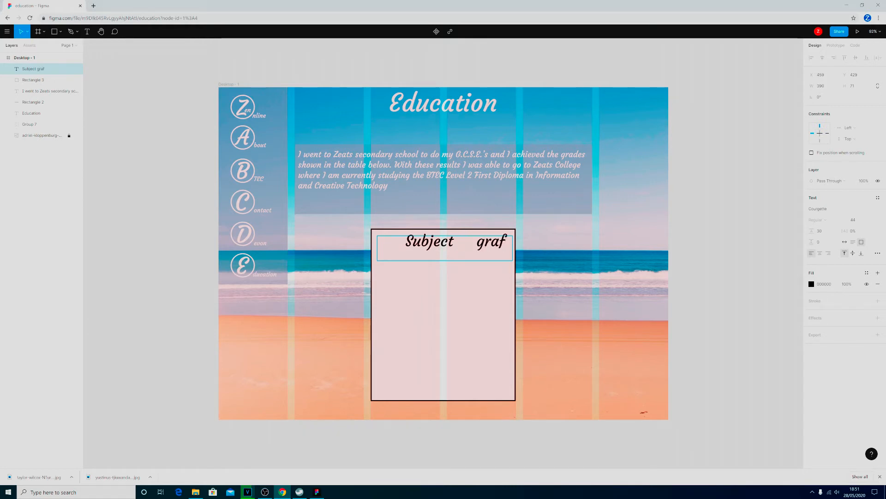
pyautogui.press('BackSpace')
pyautogui.write('de')
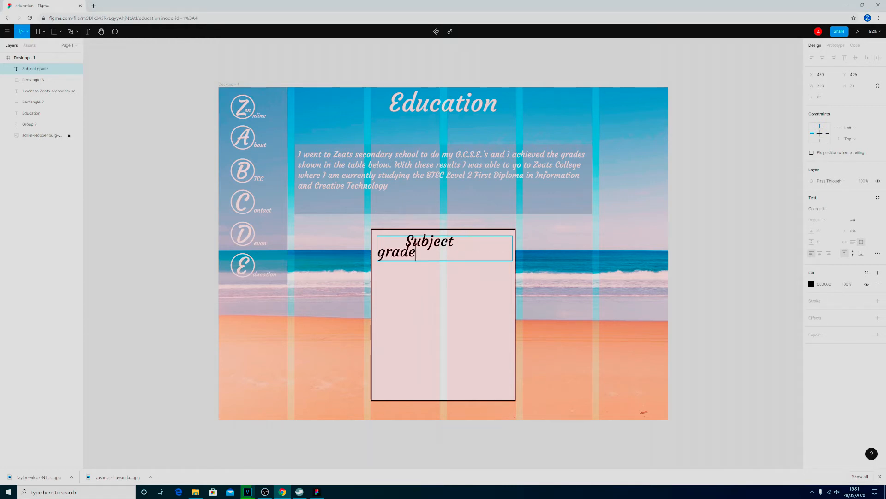
pyautogui.press('Left')
pyautogui.press('Left')
pyautogui.press('Left')
pyautogui.press('BackSpace')
pyautogui.write('G')
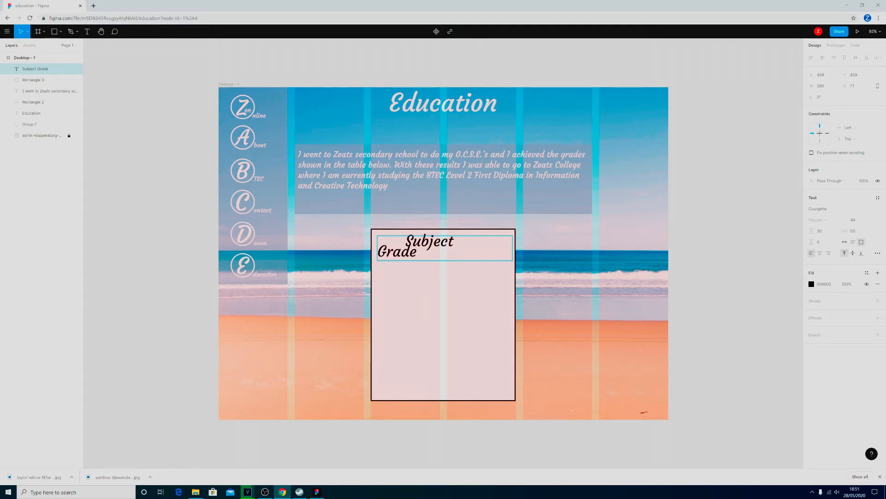
pyautogui.press('BackSpace')
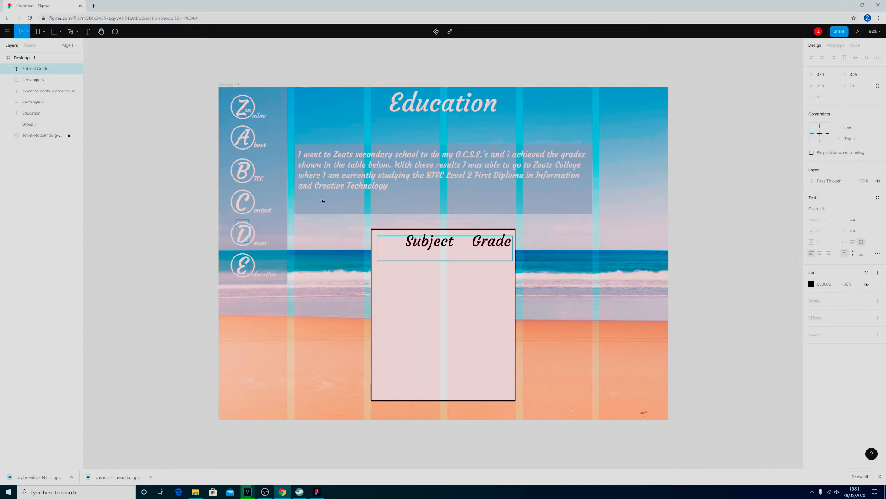
# - Draw a horizontal line about 396 long beneath the Subject and Grade headings, inside the white rectangle
pyautogui.click(61, 32)
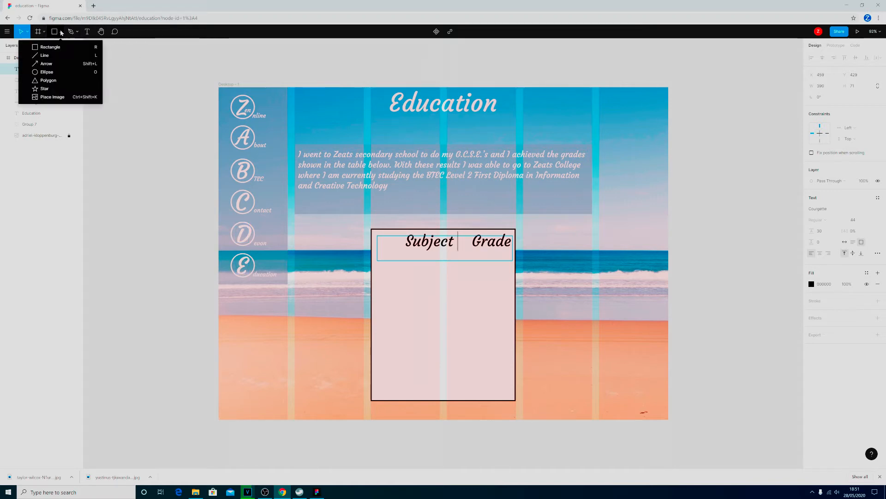
pyautogui.click(51, 58)
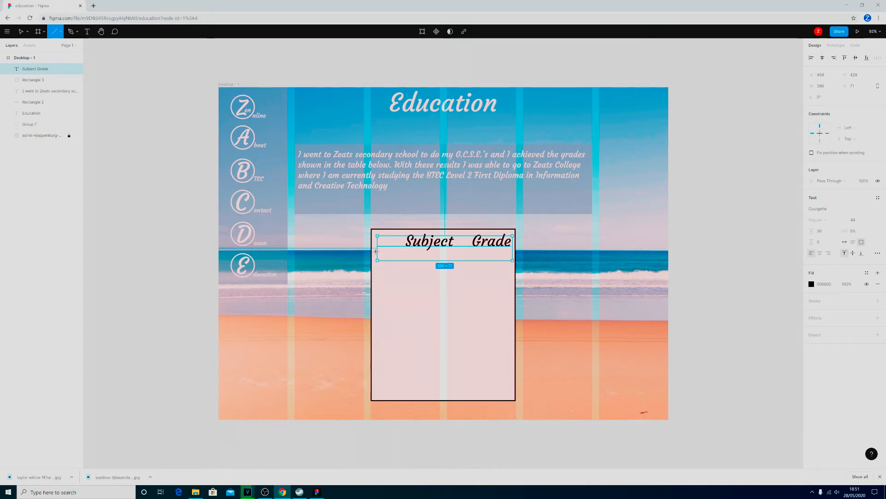
pyautogui.moveTo(375, 250); pyautogui.dragTo(512, 249)
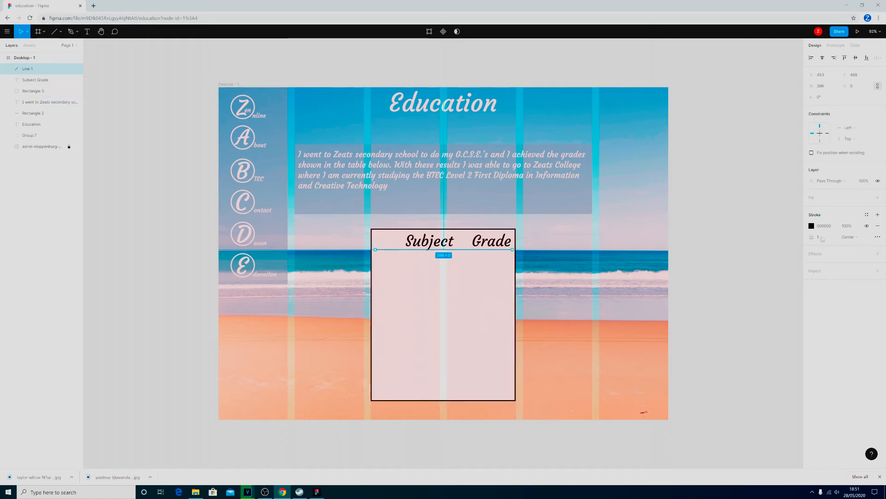
# - Give the horizontal line 50% opacity and a stroke thickness of 5, and move it slightly down from the headings
pyautogui.press('5')
pyautogui.click(824, 238)
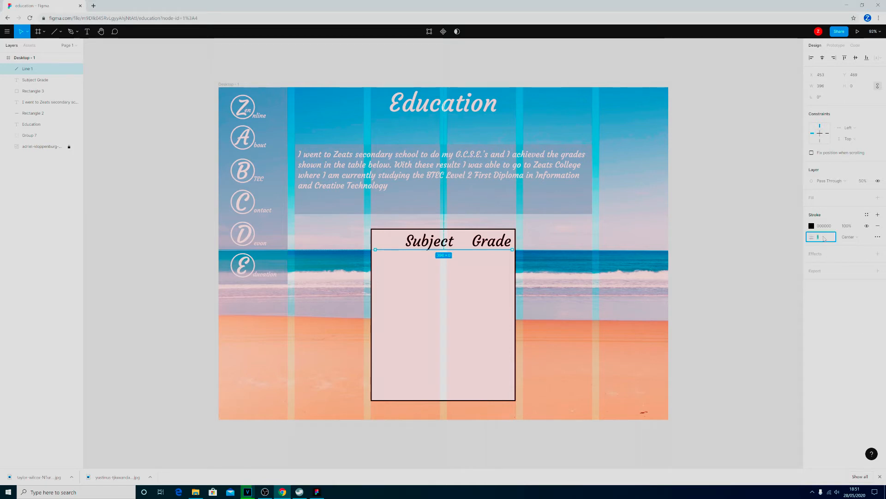
pyautogui.press('Return')
pyautogui.moveTo(459, 251); pyautogui.dragTo(459, 256)
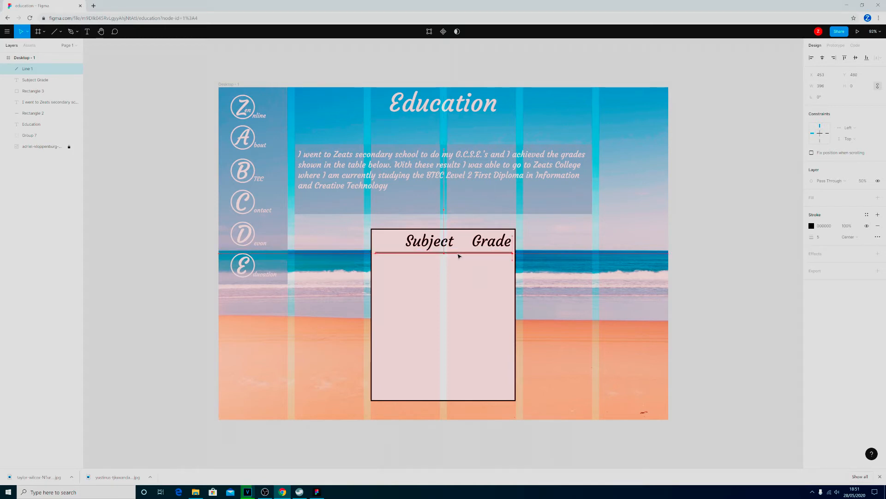
pyautogui.click(647, 425)
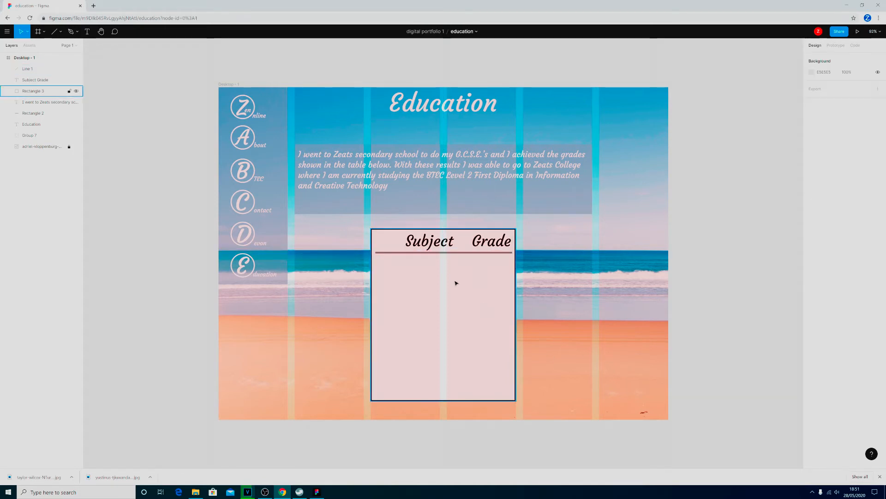
# - Hide the column layout grid of the Desktop - 1 frame
pyautogui.click(432, 253)
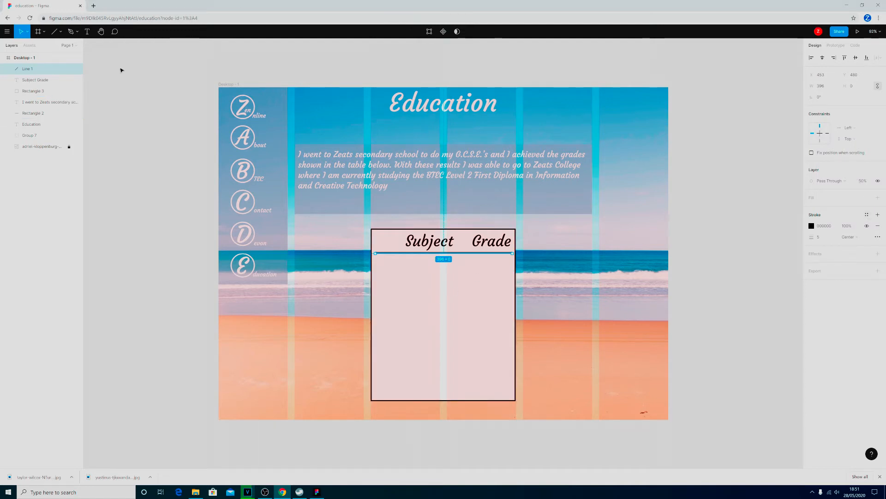
pyautogui.click(19, 58)
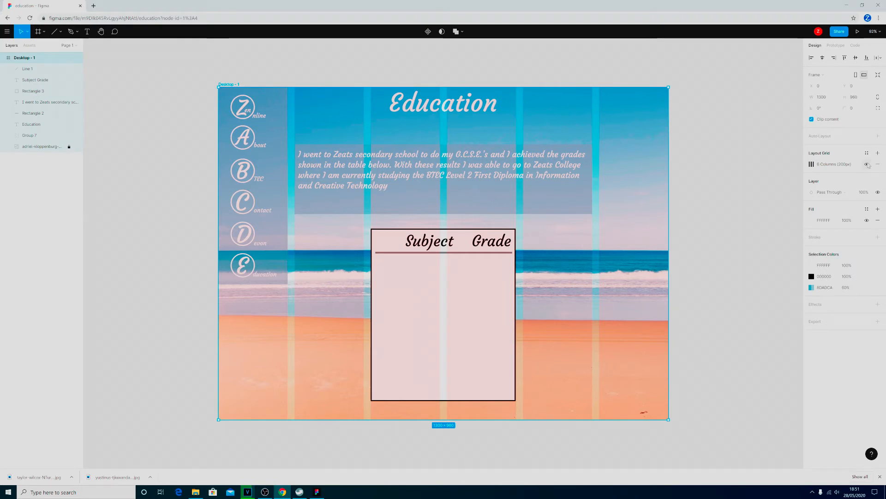
pyautogui.click(867, 165)
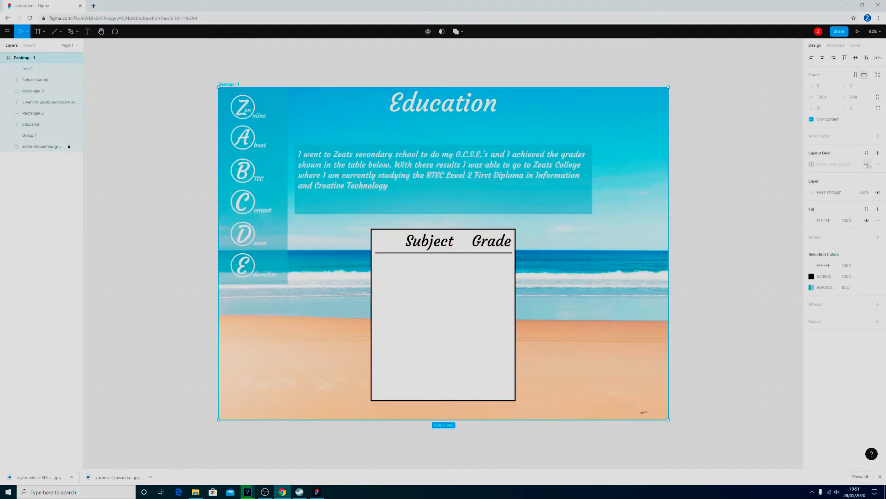
pyautogui.click(464, 253)
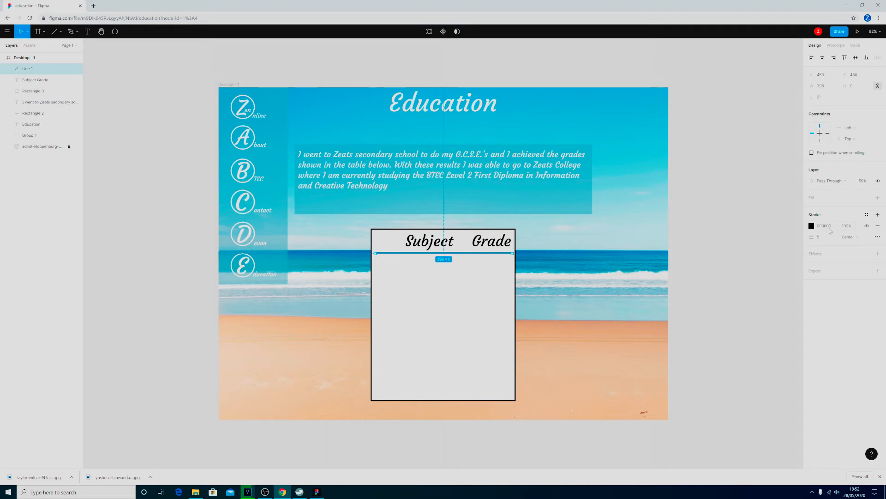
pyautogui.click(598, 340)
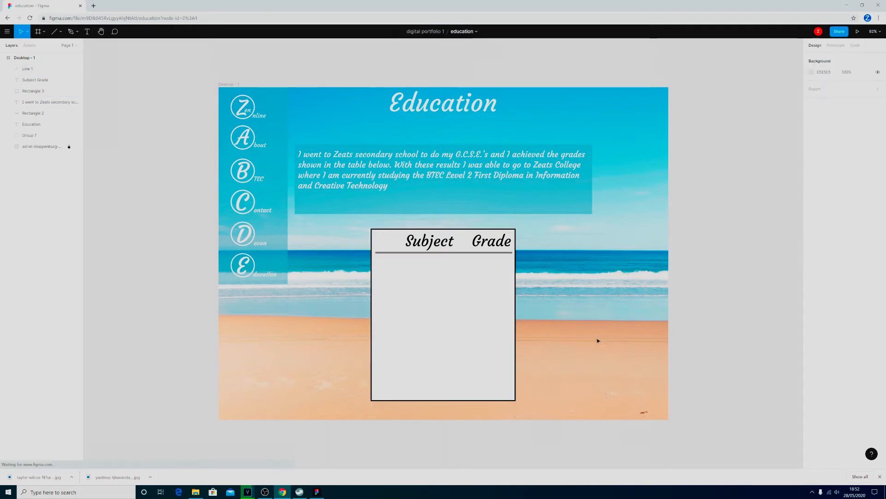
pyautogui.click(449, 253)
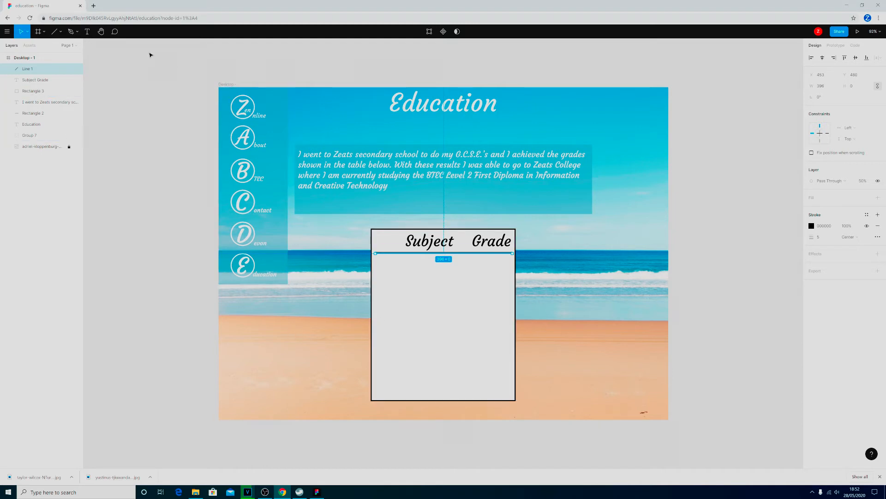
# - Draw a vertical line about 452 long between the Subject and Grade columns and set its stroke thickness to 5
pyautogui.click(55, 32)
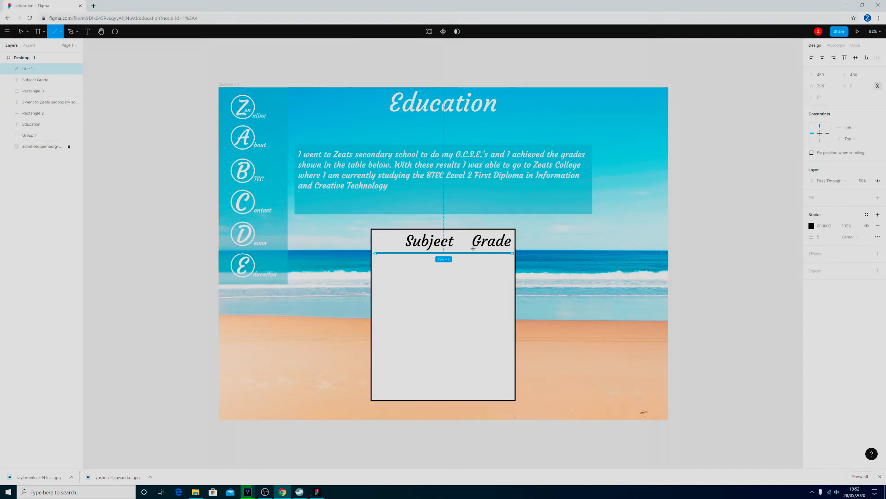
pyautogui.moveTo(465, 240); pyautogui.dragTo(467, 397)
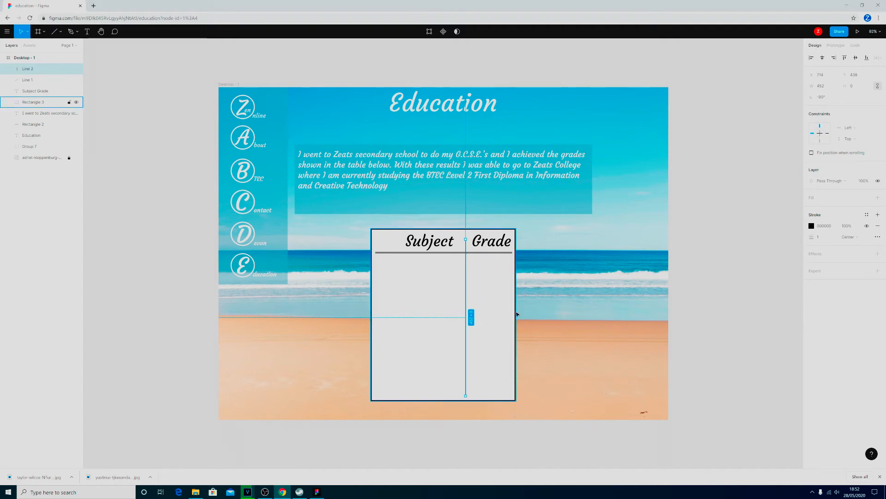
pyautogui.click(820, 240)
pyautogui.write('5')
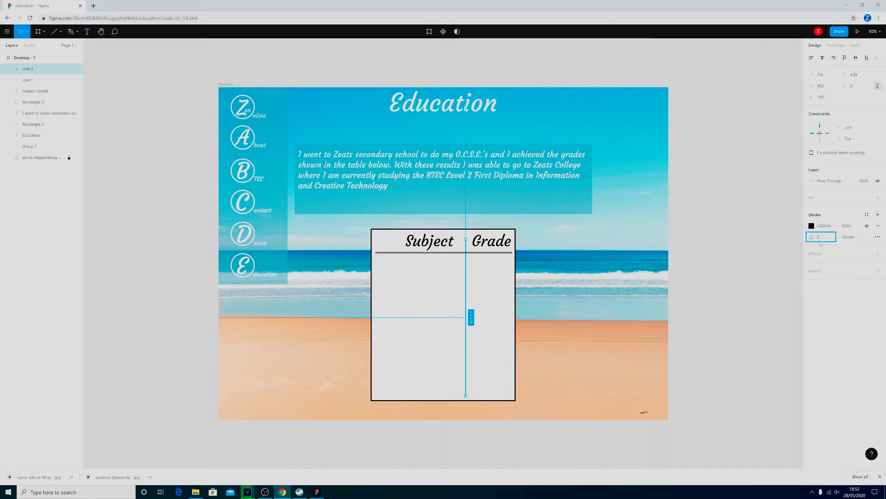
pyautogui.press('Return')
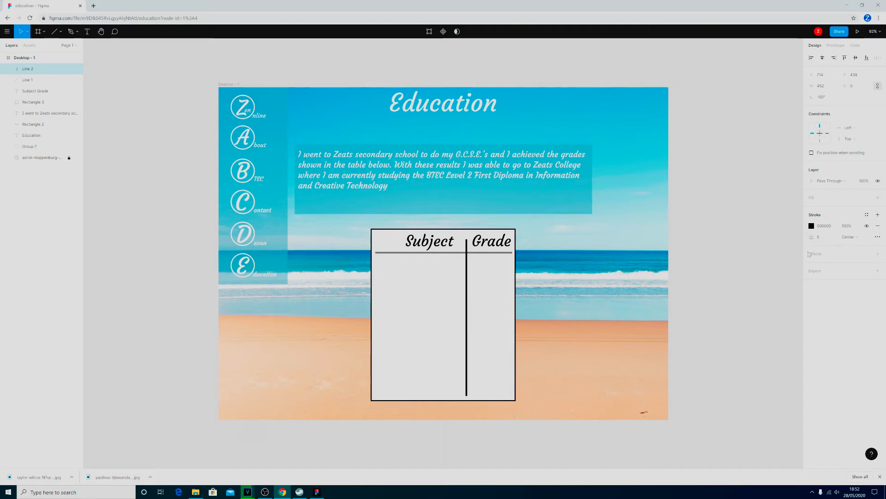
pyautogui.click(612, 364)
pyautogui.click(446, 253)
pyautogui.click(577, 379)
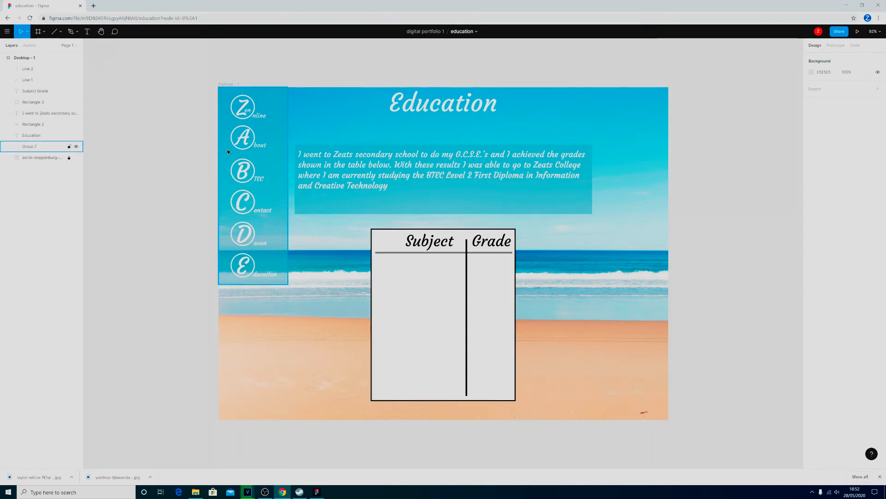
# - Add a right-aligned text box about 363 × 361 below the heading line, spanning both columns of the table
pyautogui.click(86, 34)
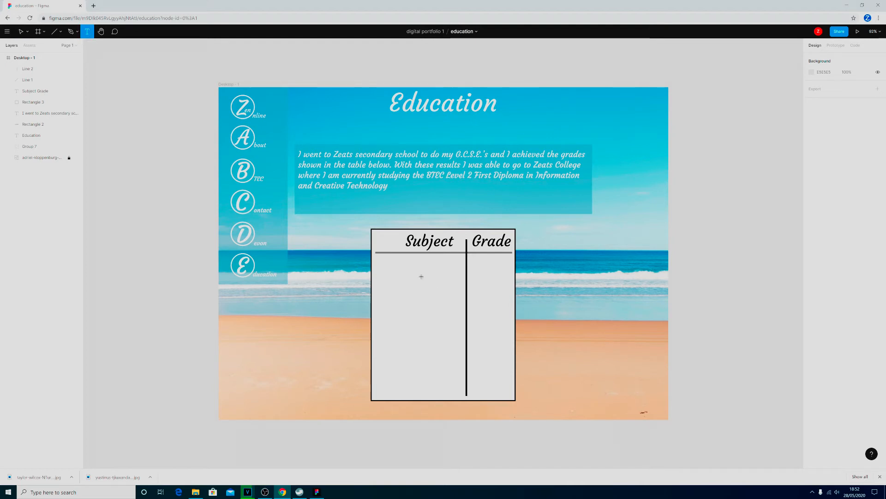
pyautogui.moveTo(383, 261); pyautogui.dragTo(509, 387)
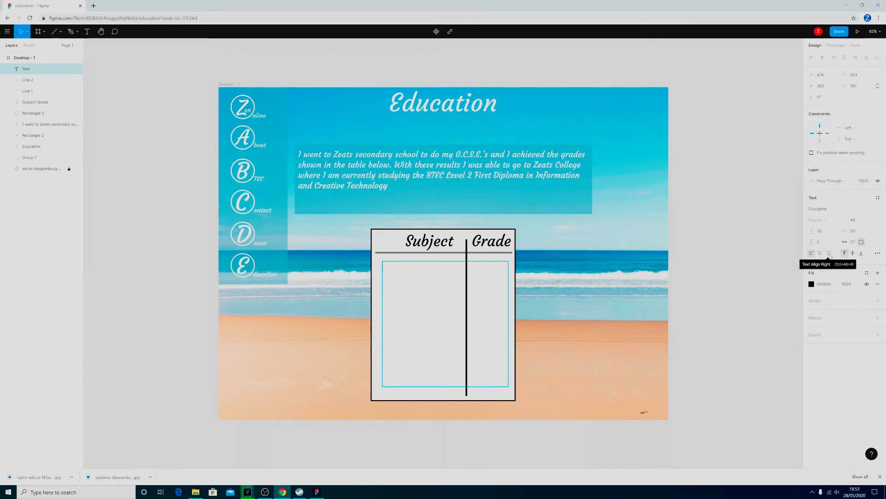
pyautogui.click(829, 253)
pyautogui.click(828, 253)
# - Enter the table rows Maths with grade 5 and English Lit with grade 4, spacing subject and grade apart
pyautogui.write('M')
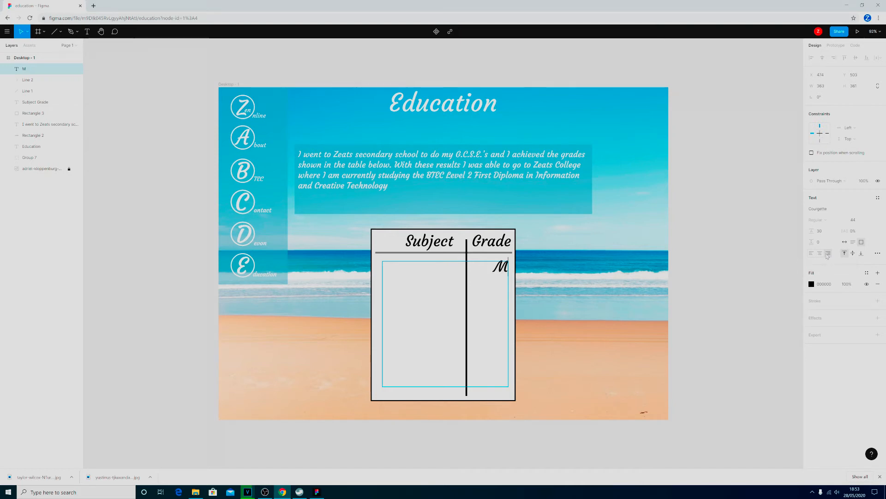
pyautogui.write('aths        ')
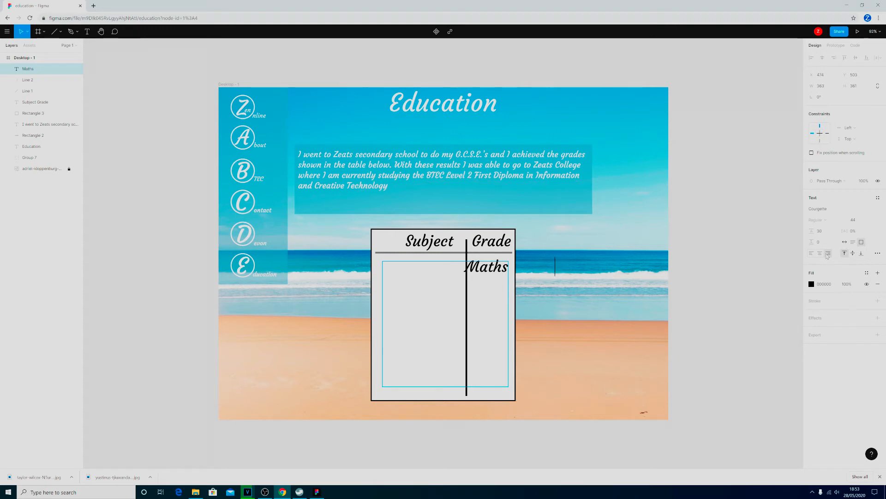
pyautogui.write('  5')
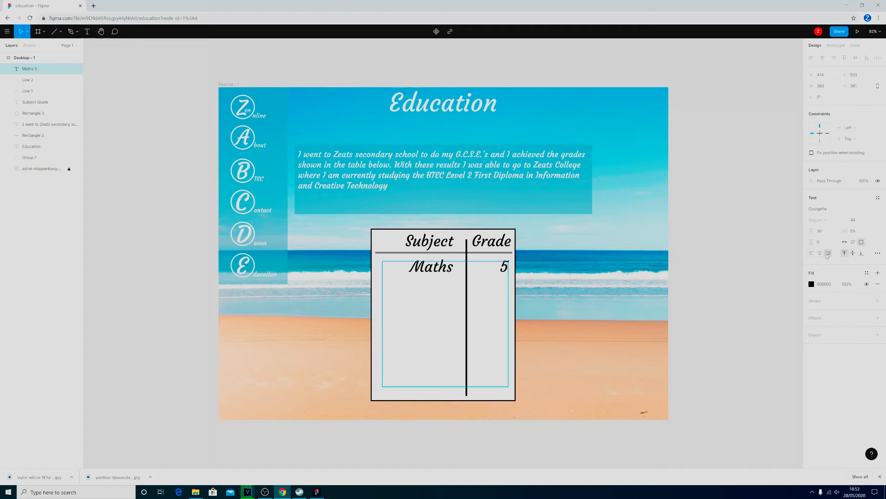
pyautogui.press('Return')
pyautogui.write('E')
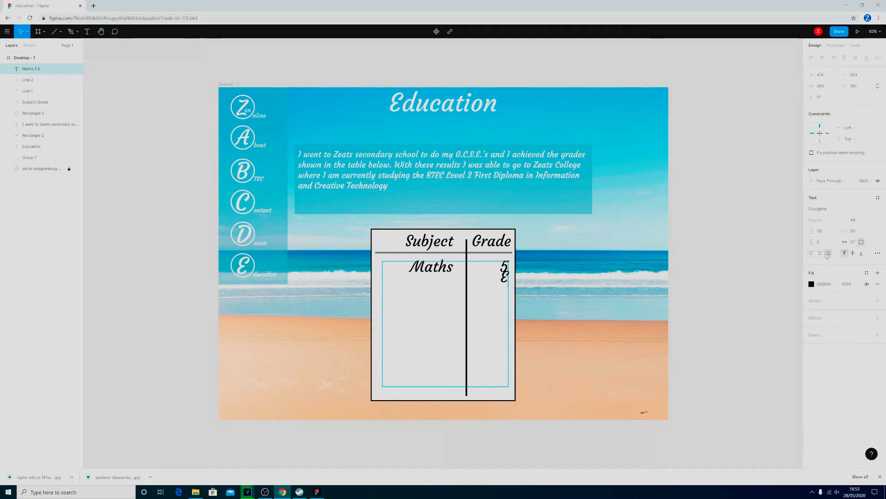
pyautogui.write('nglish')
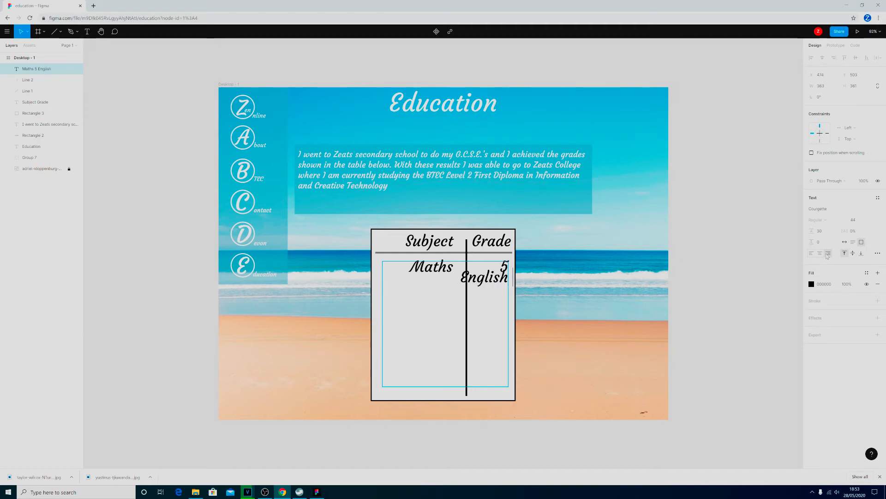
pyautogui.write(' Lit     ')
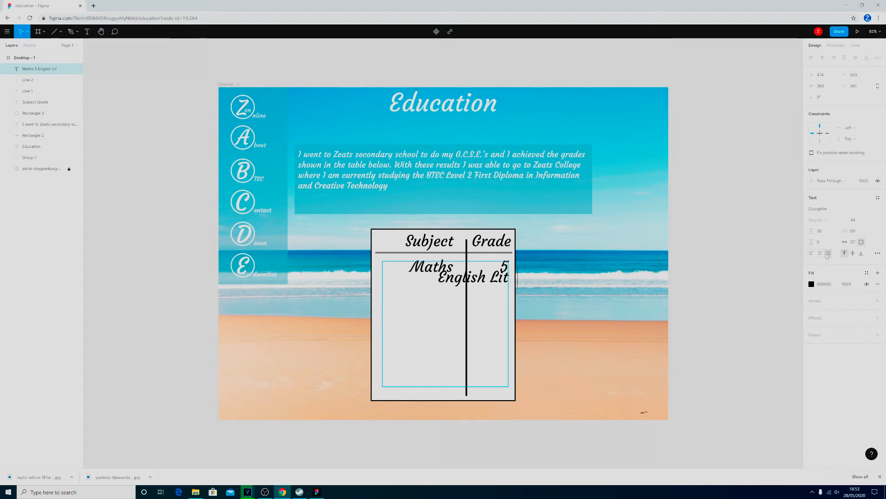
pyautogui.write('4')
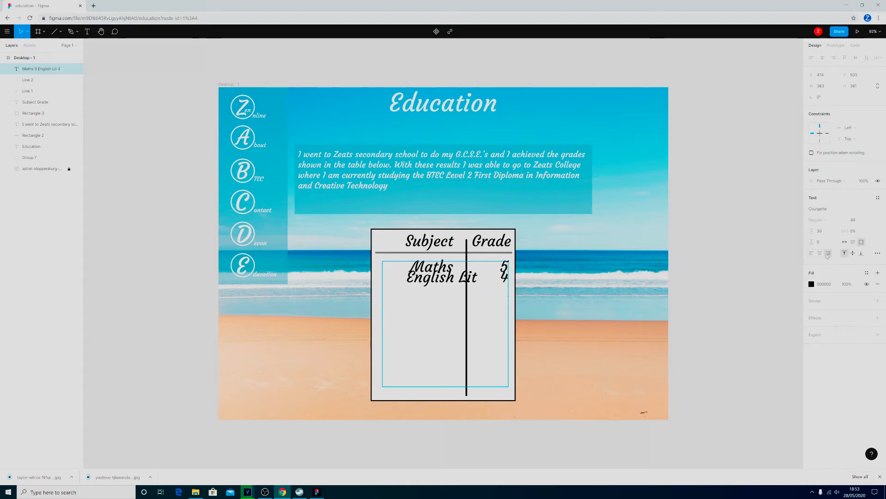
# - Add a table row for English Lang with grade 4 below the English Lit row, spacing subject and grade apart
pyautogui.press('Return')
pyautogui.write('Englisj')
pyautogui.press('BackSpace')
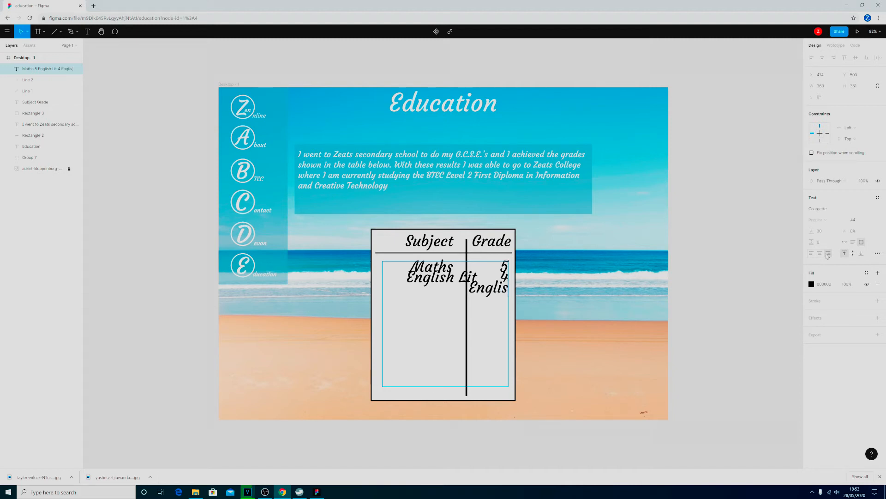
pyautogui.write('h Lanf')
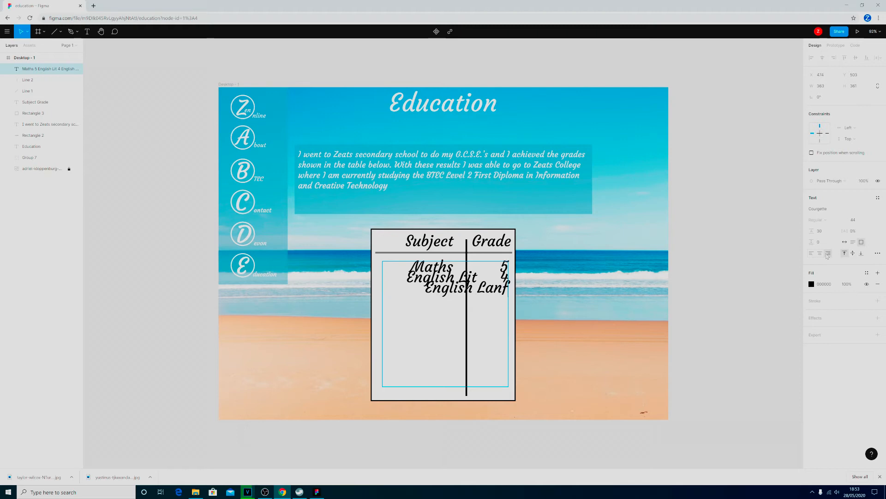
pyautogui.press('BackSpace')
pyautogui.write('g    ')
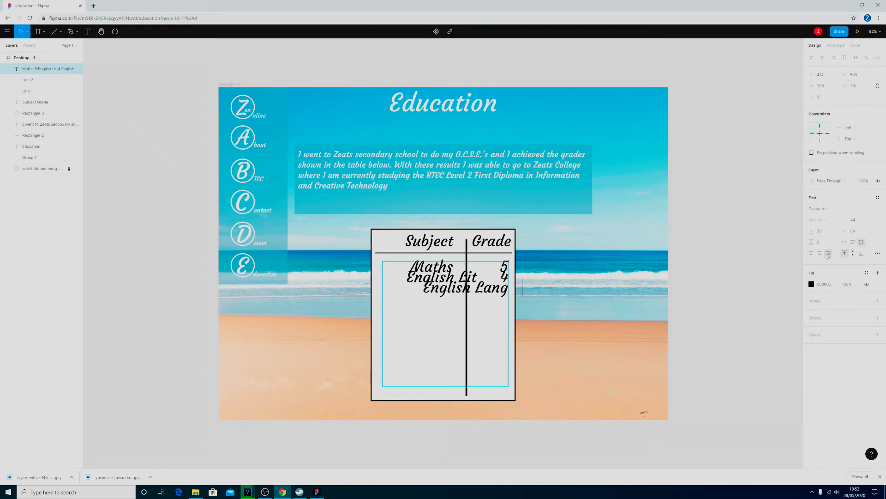
pyautogui.write('4')
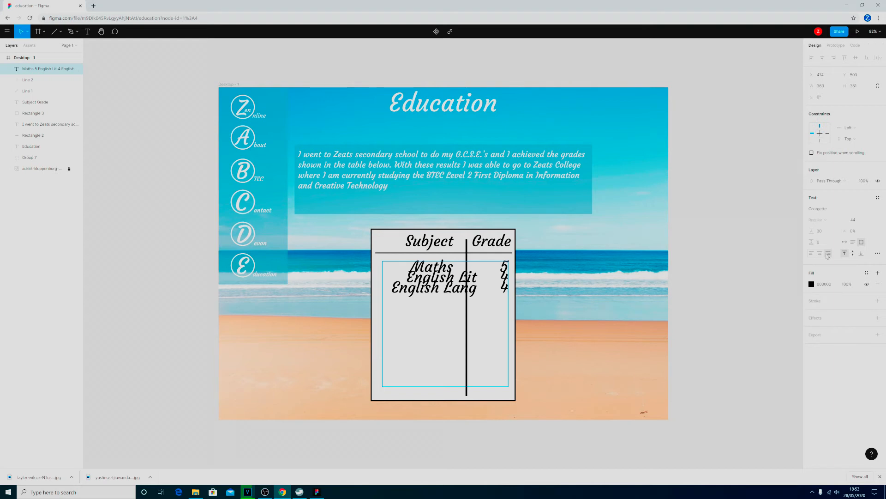
# - Add a table row for Computer Studies with grade 5, spacing subject and grade apart
pyautogui.press('Return')
pyautogui.write('Computer Studies')
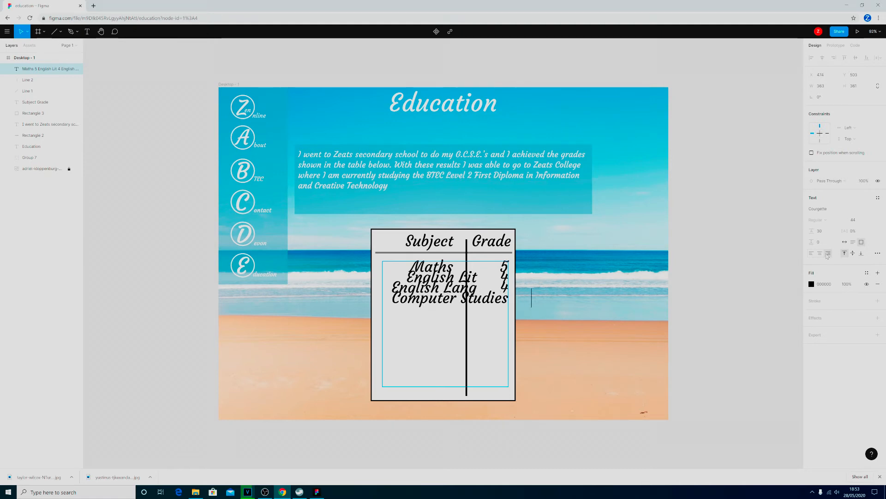
pyautogui.write('    5')
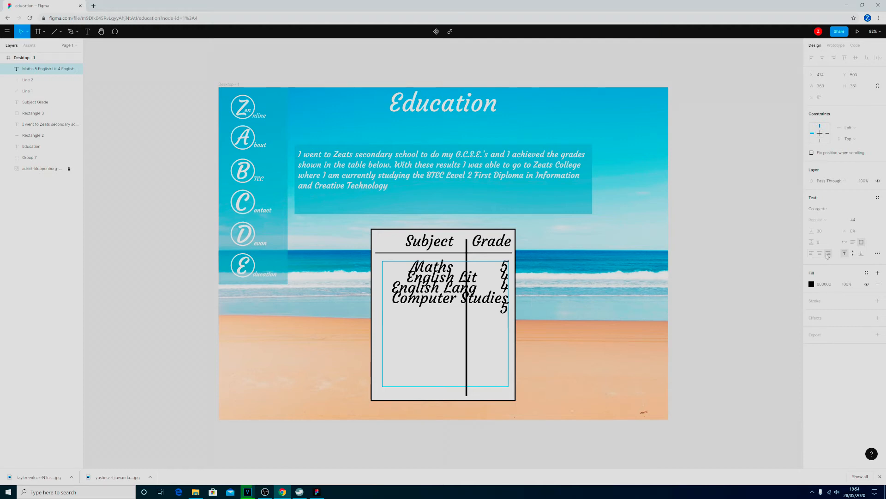
# - Add a table row for Geography with grade 3 below Computer Studies
pyautogui.press('Return')
pyautogui.write('Geograp')
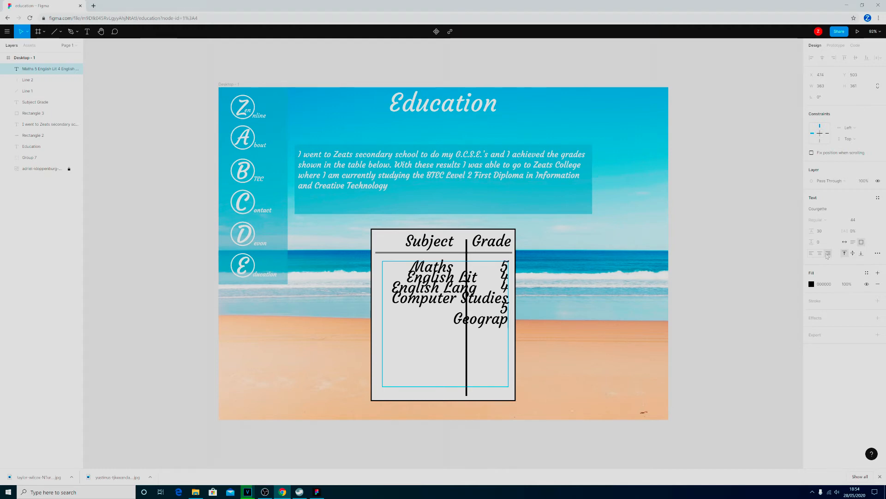
pyautogui.write('hy')
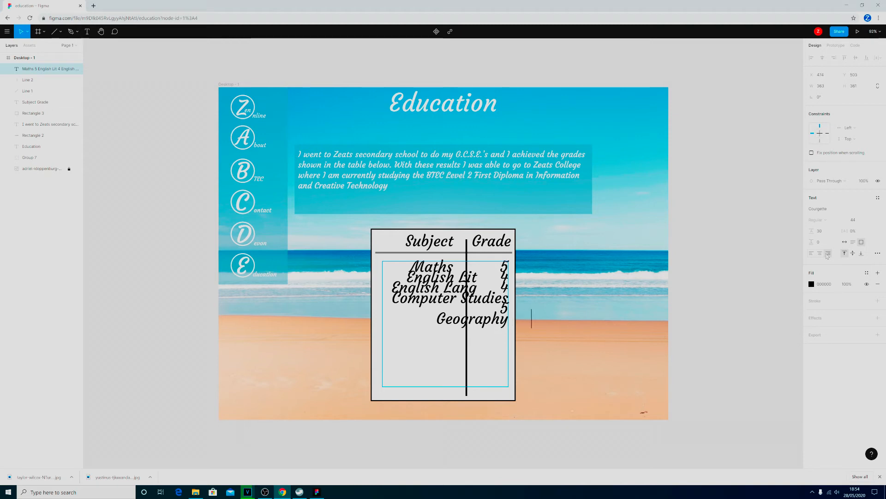
pyautogui.write('   3 ')
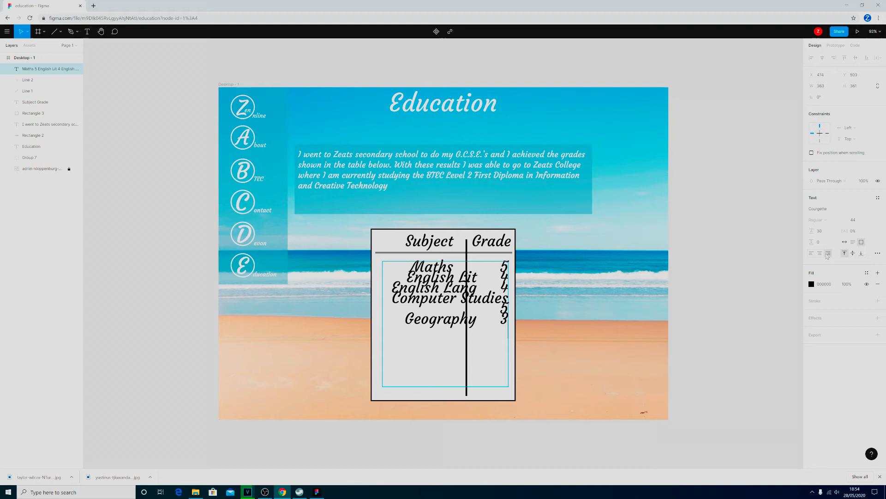
pyautogui.write('Doub')
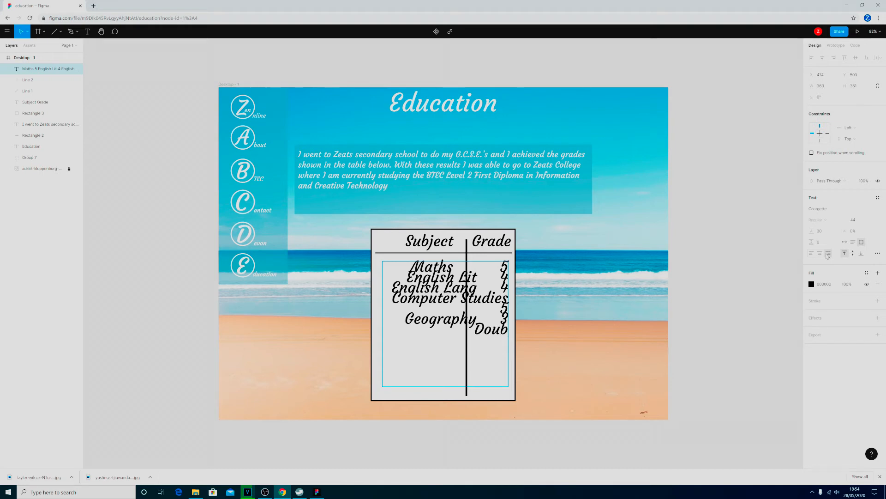
pyautogui.write('le Sci')
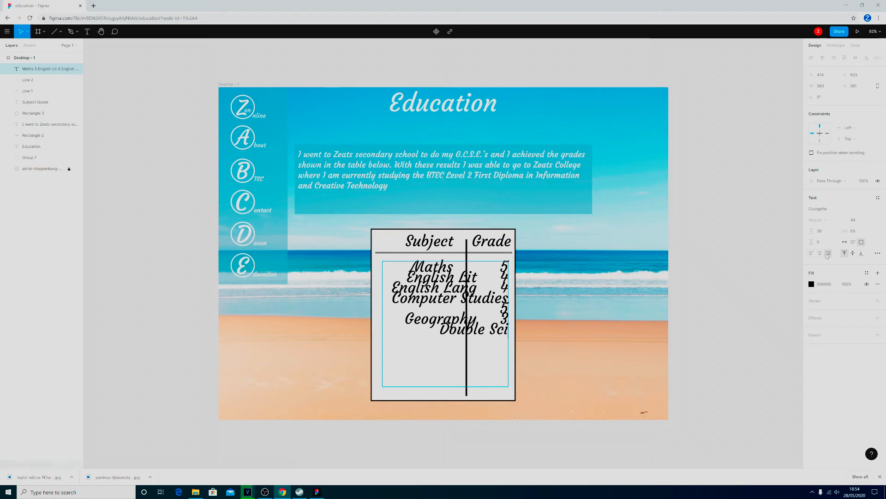
pyautogui.write('ence   ')
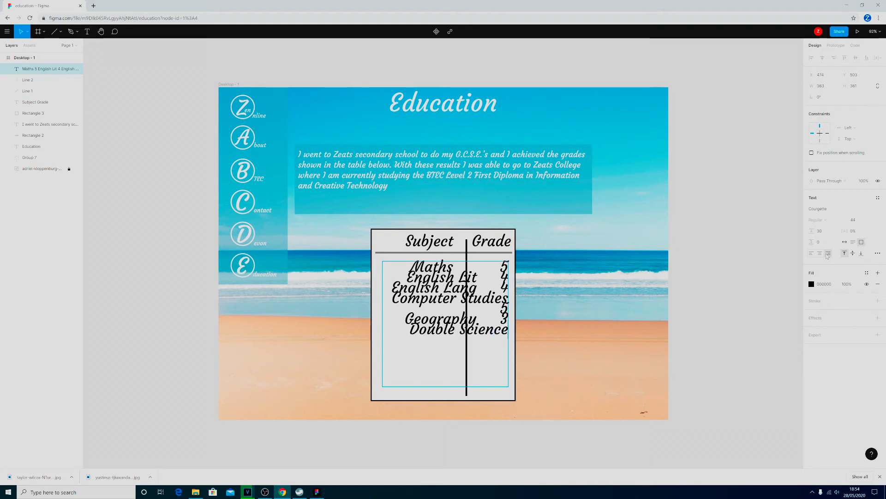
pyautogui.write('  33')
# - Add a table row for CDT with grade 2 below Double Science
pyautogui.press('Return')
pyautogui.write('CDT')
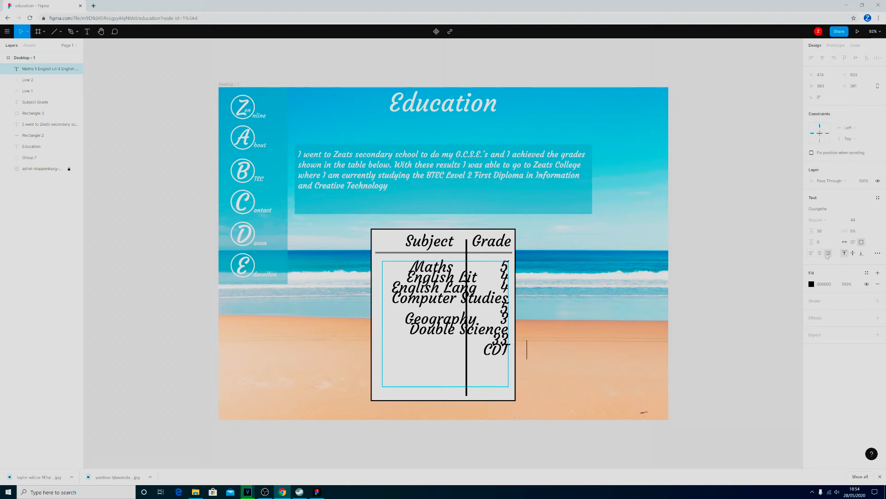
pyautogui.write('    2')
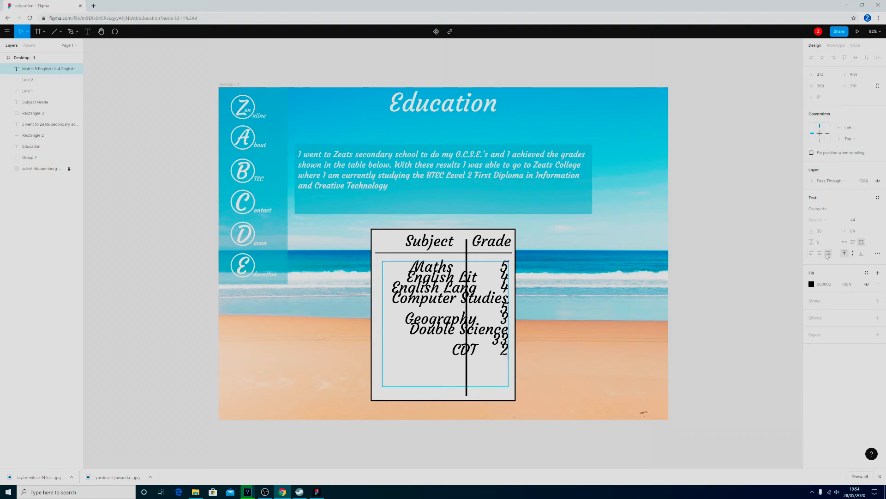
# - Finish the list with the rows Art with grade 6 and RE with grade 2
pyautogui.press('Return')
pyautogui.write('Art')
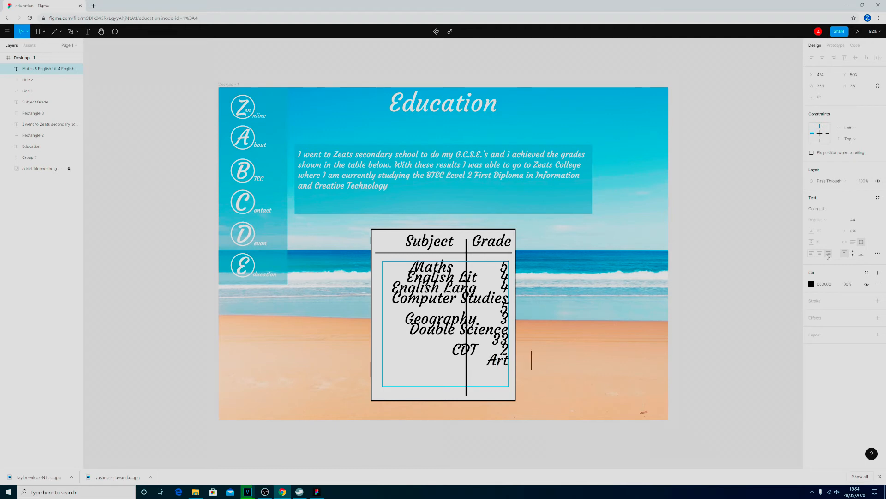
pyautogui.write('     6 ')
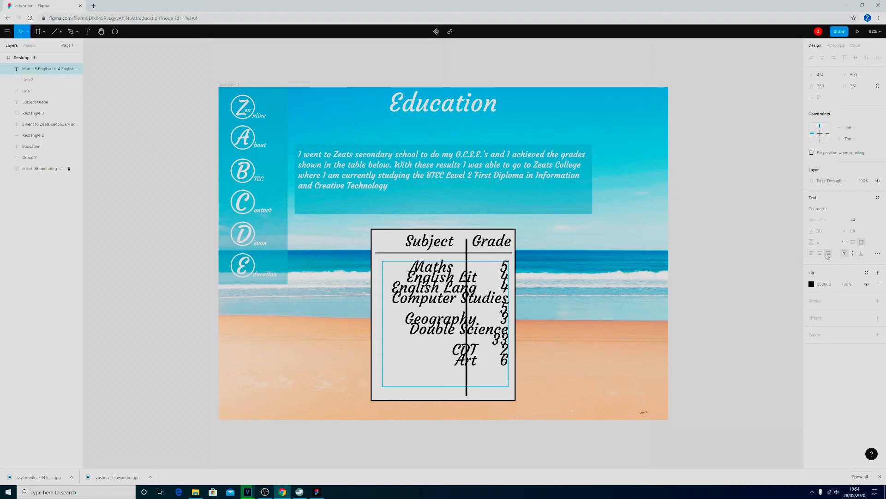
pyautogui.write('RE    2')
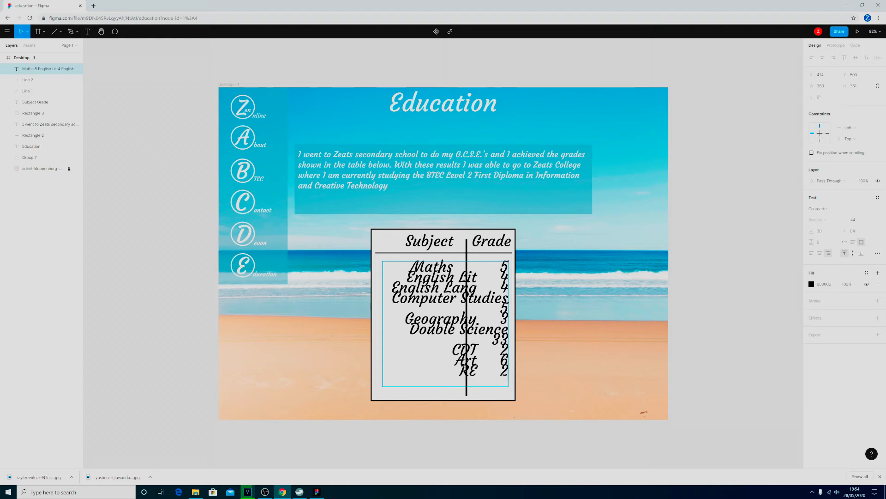
# - Set the text of all subject and grade rows to font size 36 with a line height of 46
pyautogui.moveTo(410, 267); pyautogui.dragTo(508, 371)
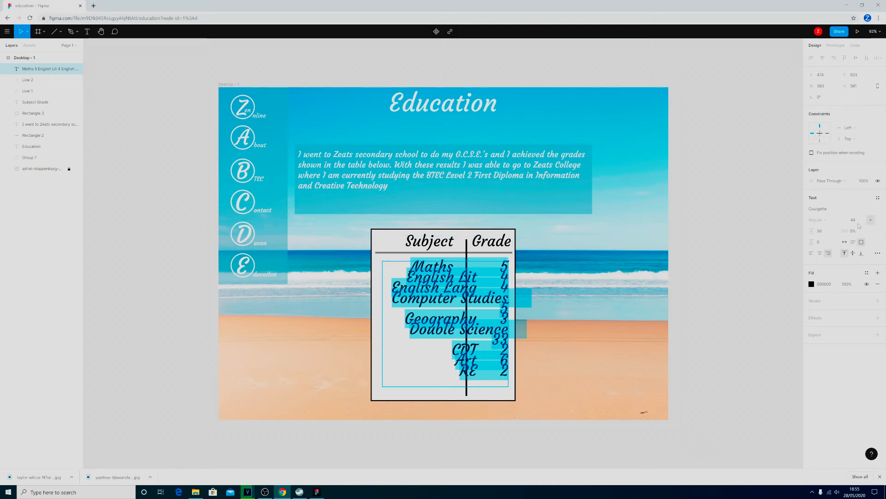
pyautogui.click(871, 221)
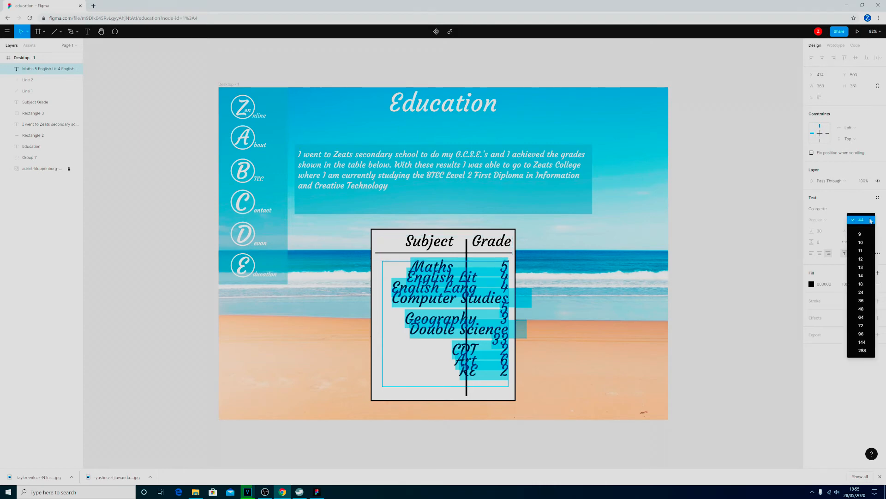
pyautogui.click(873, 301)
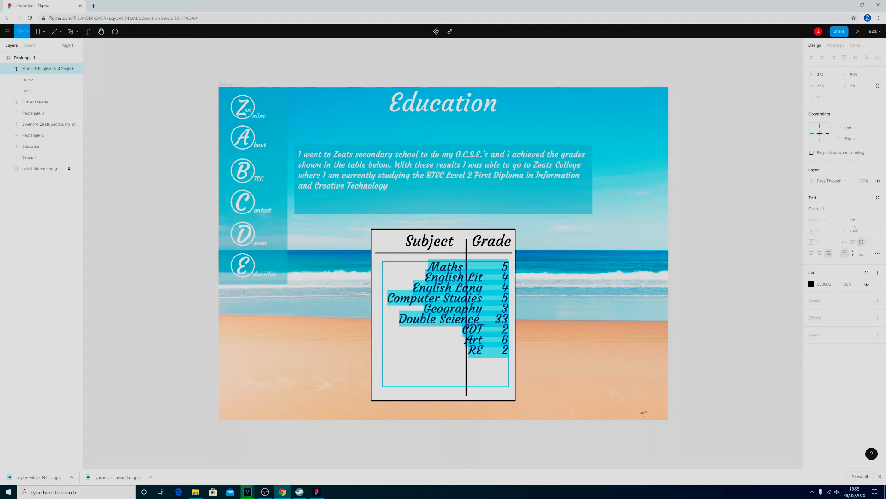
pyautogui.click(825, 233)
pyautogui.click(825, 232)
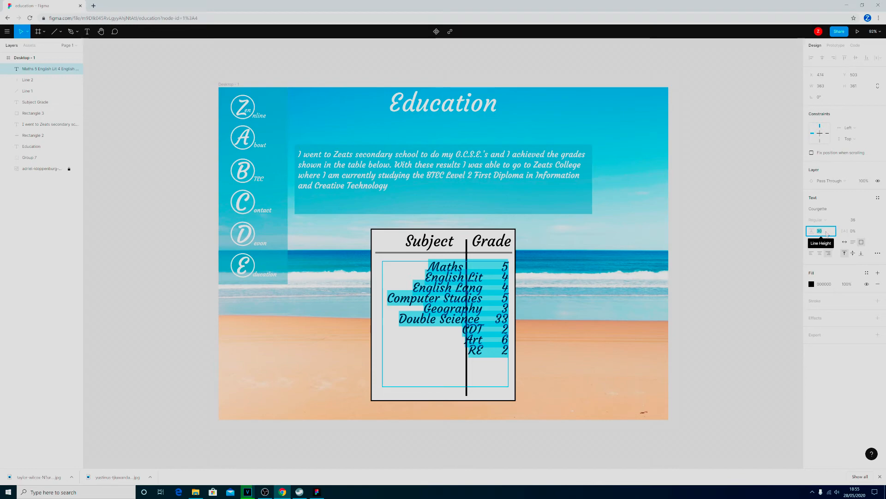
pyautogui.write('46')
pyautogui.press('Return')
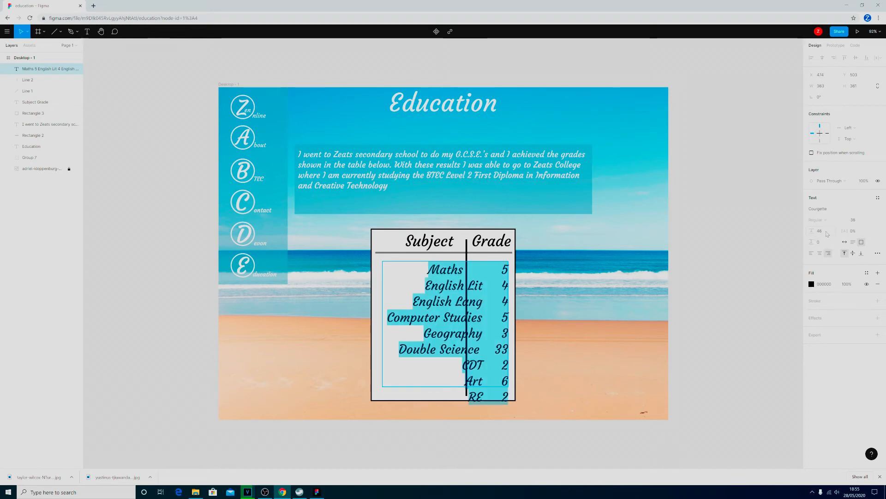
pyautogui.click(828, 233)
pyautogui.press('Return')
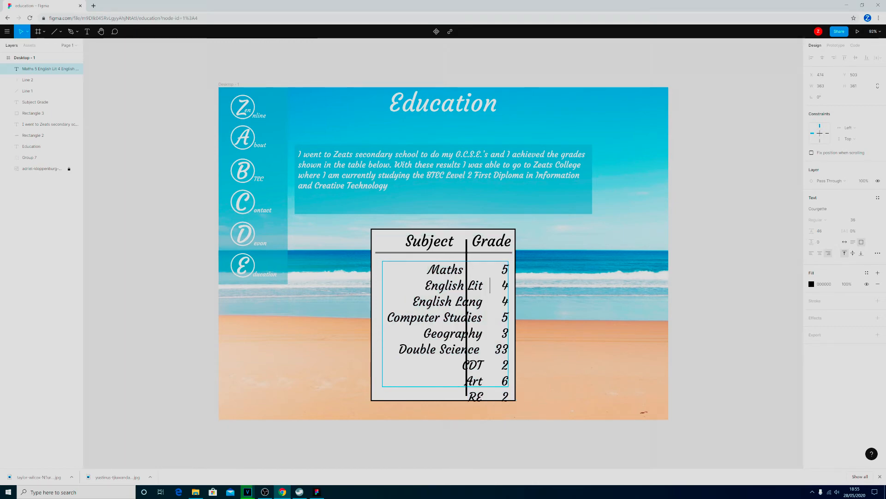
pyautogui.press('Escape')
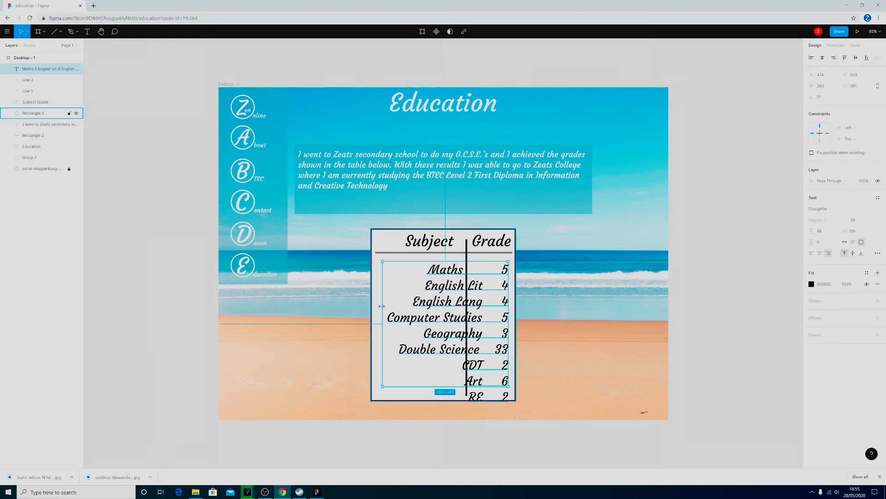
# - Resize the rows' text box to about 378 wide and move it so subjects and grades sit on either side of the vertical line
pyautogui.moveTo(383, 306); pyautogui.dragTo(376, 306)
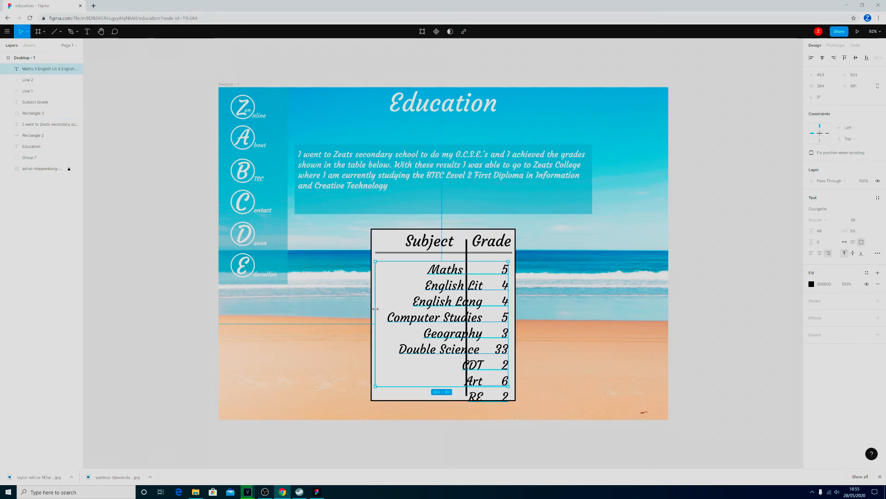
pyautogui.moveTo(376, 309); pyautogui.dragTo(378, 309)
pyautogui.moveTo(512, 315); pyautogui.dragTo(480, 311)
pyautogui.moveTo(479, 309); pyautogui.dragTo(478, 308)
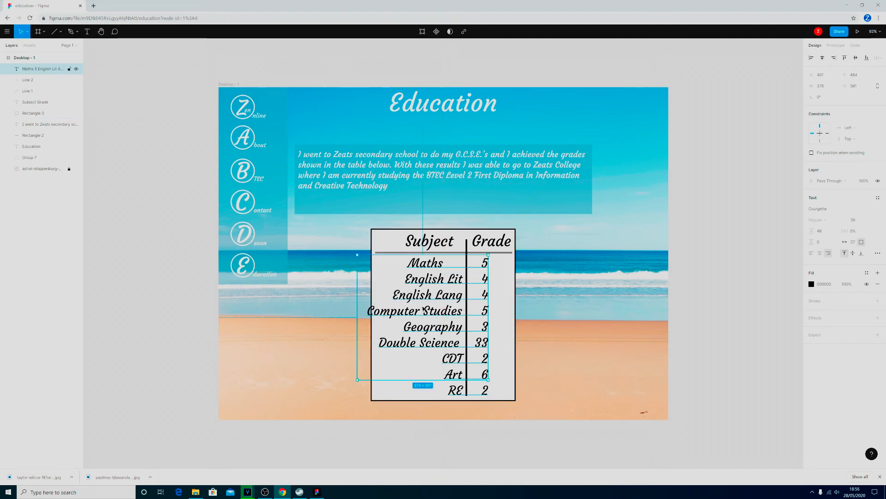
pyautogui.click(398, 330)
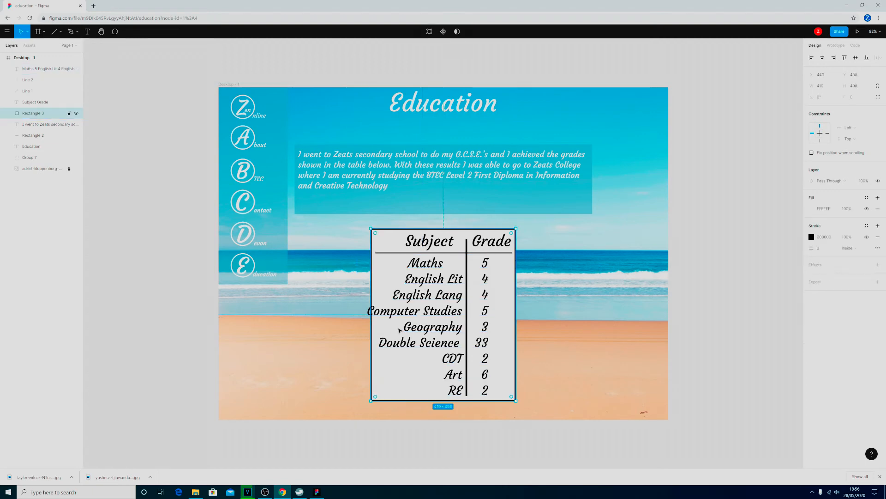
# - Set all the row text to font size 32 and shift the text box slightly so the subject names clear the vertical line
pyautogui.click(429, 331)
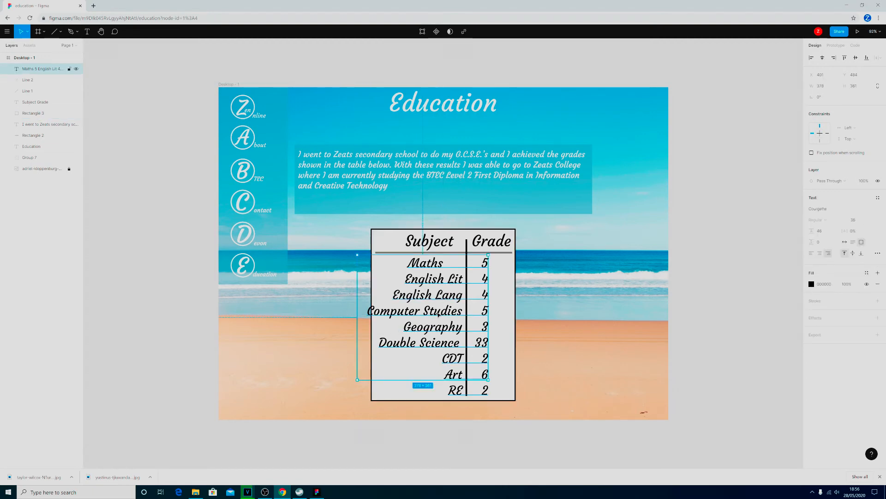
pyautogui.doubleClick(421, 309)
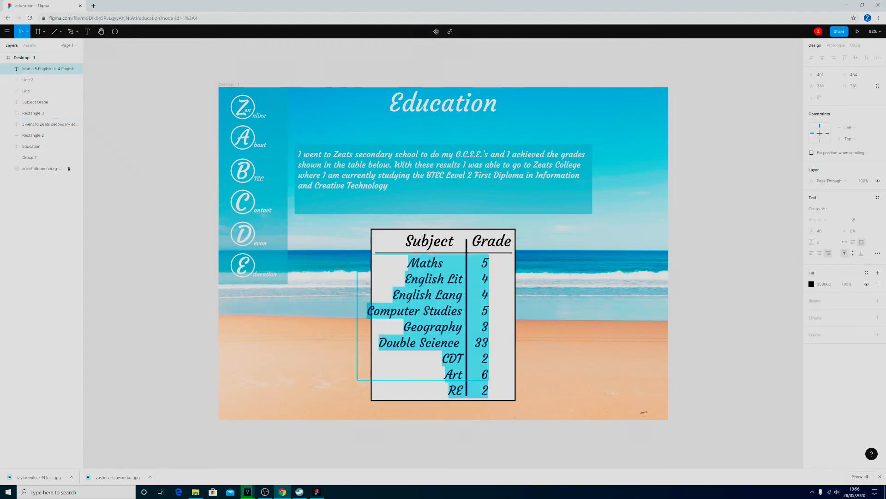
pyautogui.click(408, 262)
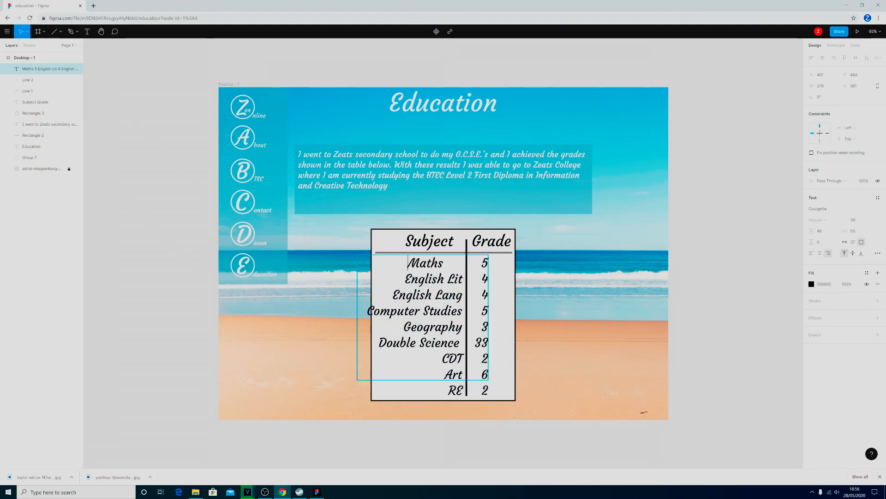
pyautogui.hotkey('ctrl', 'a')
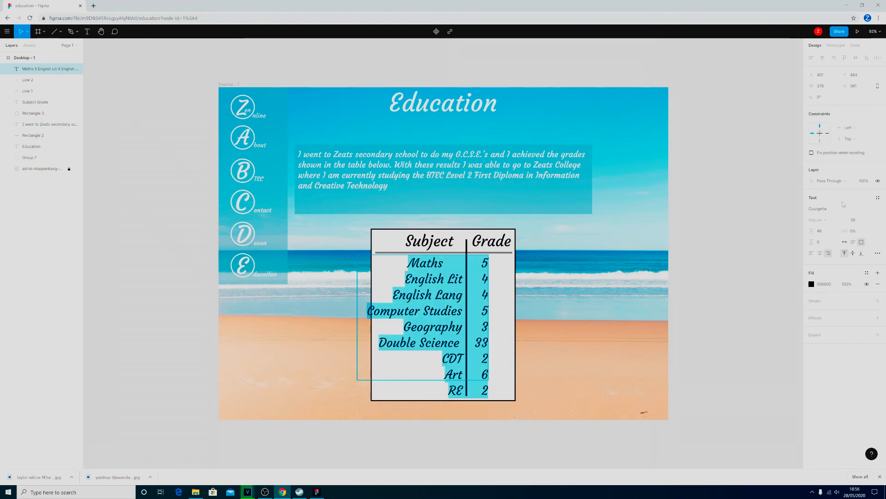
pyautogui.click(863, 221)
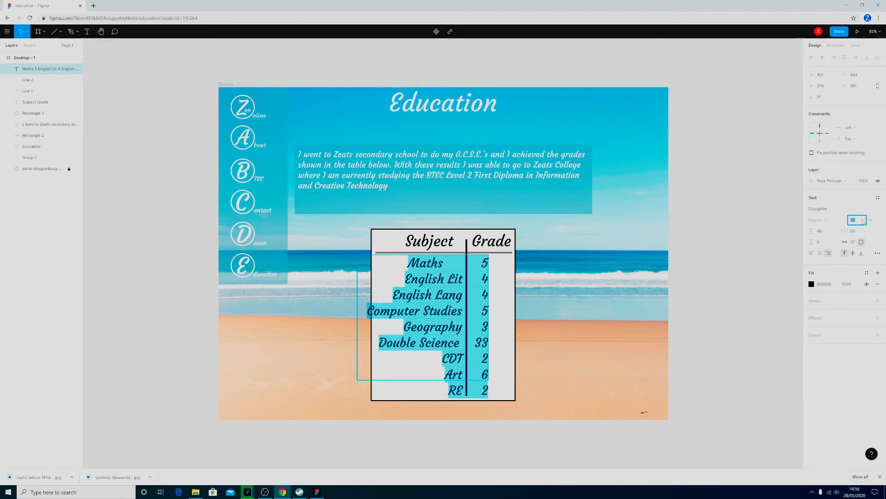
pyautogui.press('Return')
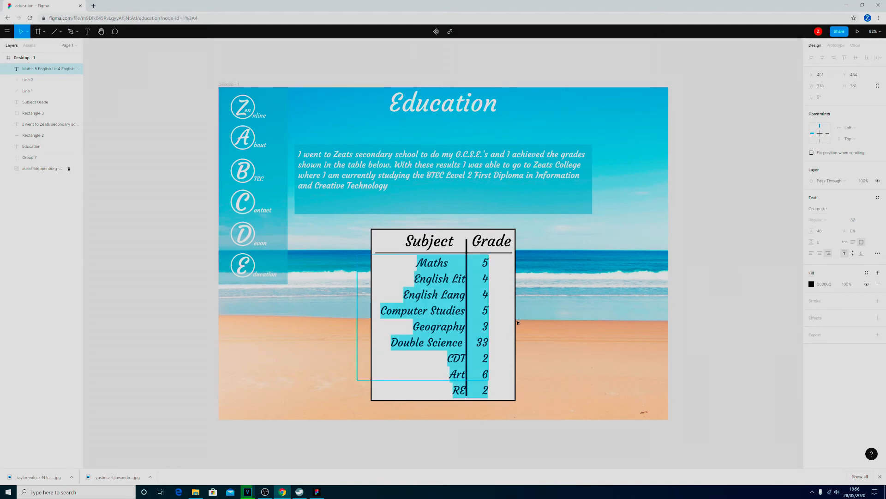
pyautogui.press('Escape')
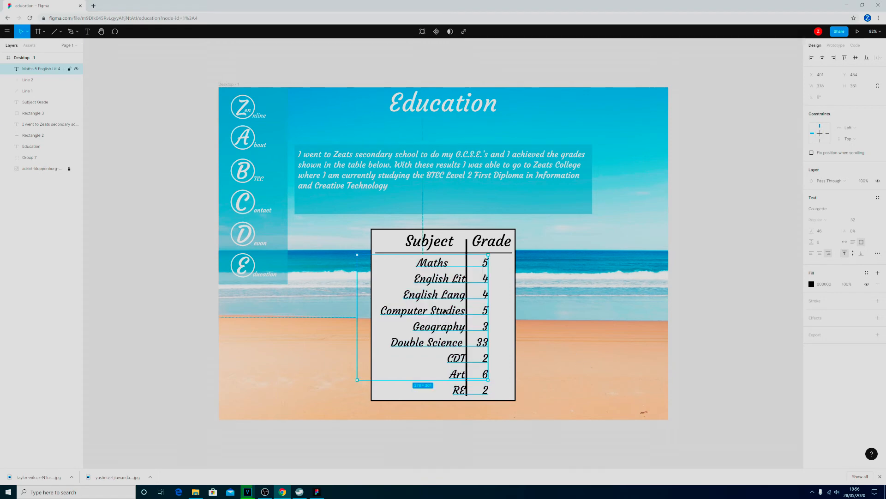
pyautogui.moveTo(443, 308); pyautogui.dragTo(438, 310)
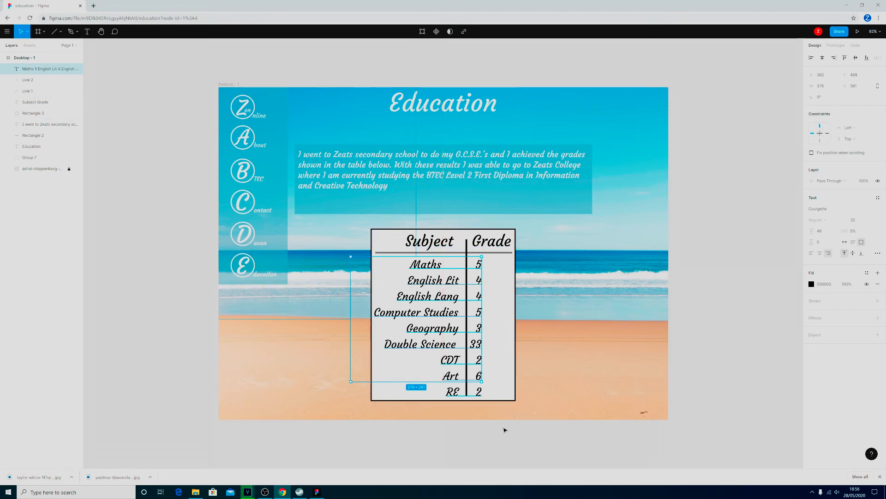
# - Extend the table's white background rectangle downward and upward to about 555 tall, leaving room around the rows and header
pyautogui.click(445, 400)
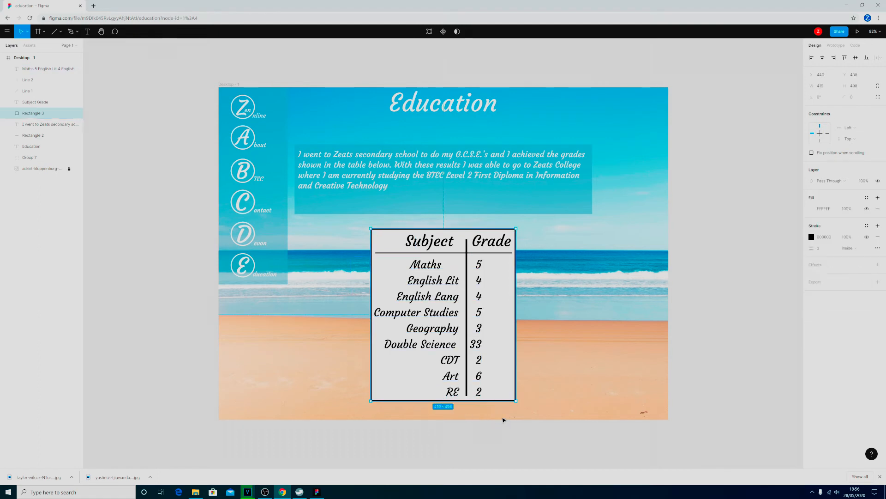
pyautogui.moveTo(438, 402); pyautogui.dragTo(437, 414)
pyautogui.moveTo(459, 228); pyautogui.dragTo(460, 222)
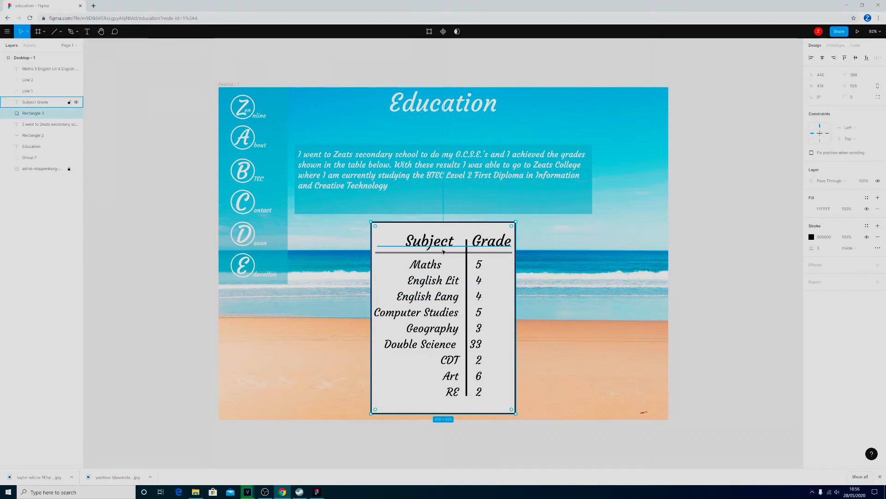
# - Move the introductory paragraph and its blue background panel up together, closer to the Education title
pyautogui.click(442, 189)
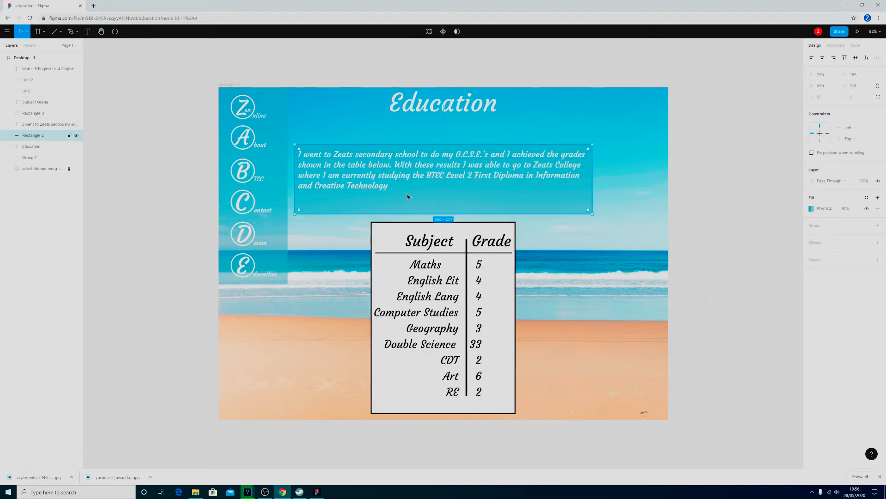
pyautogui.keyDown('shift'); pyautogui.click(370, 175); pyautogui.keyUp('shift')
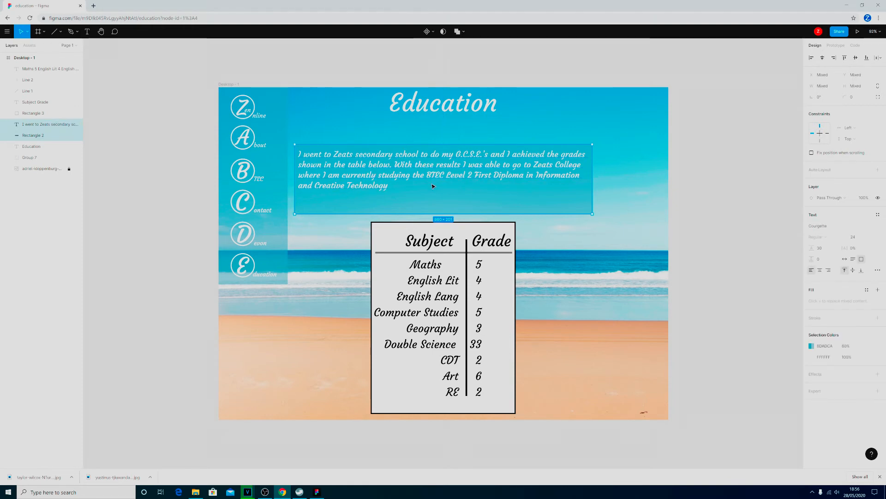
pyautogui.moveTo(433, 186); pyautogui.dragTo(434, 171)
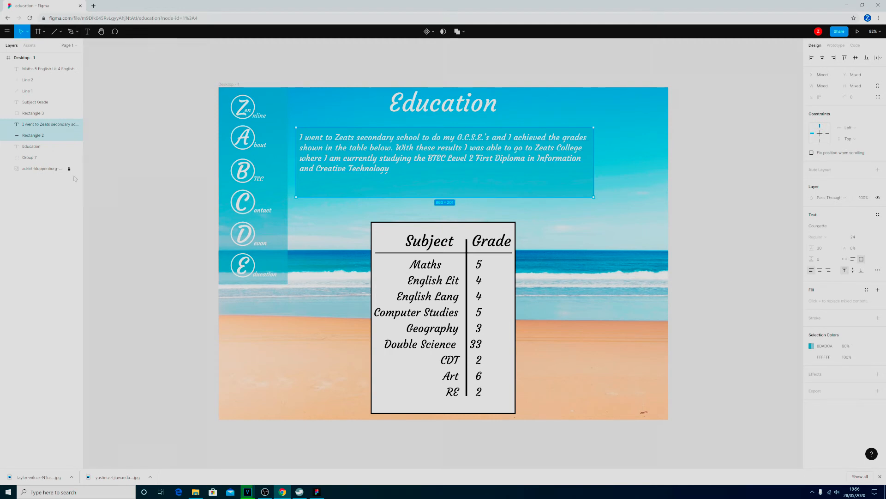
# - Show the frame's column layout grid and extend the table's background rectangle upward to about 587 tall
pyautogui.click(30, 61)
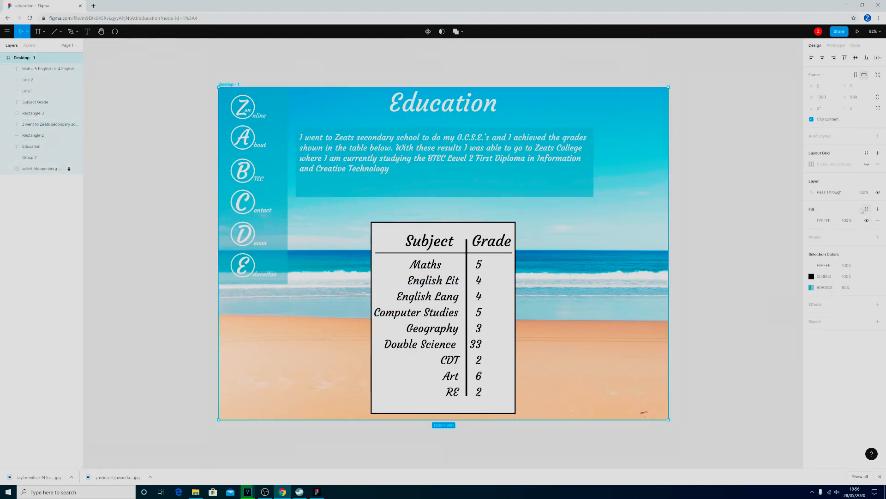
pyautogui.click(867, 165)
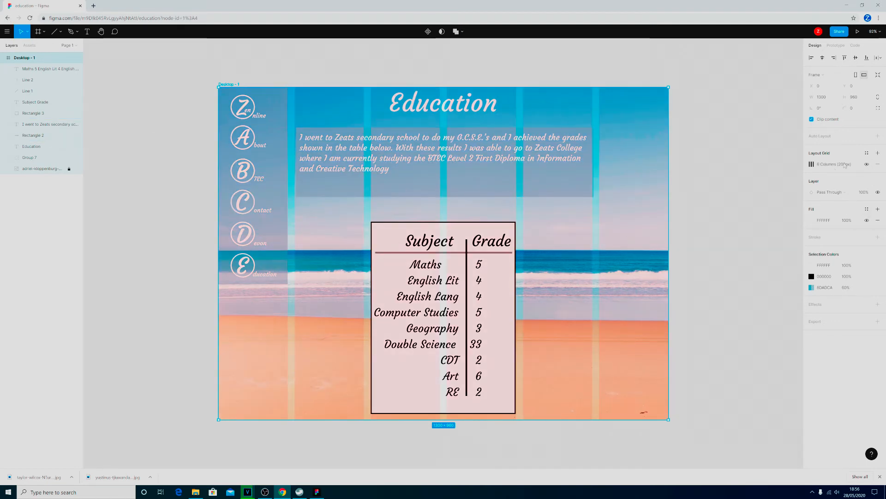
pyautogui.click(447, 260)
pyautogui.click(452, 223)
pyautogui.moveTo(452, 222); pyautogui.dragTo(452, 211)
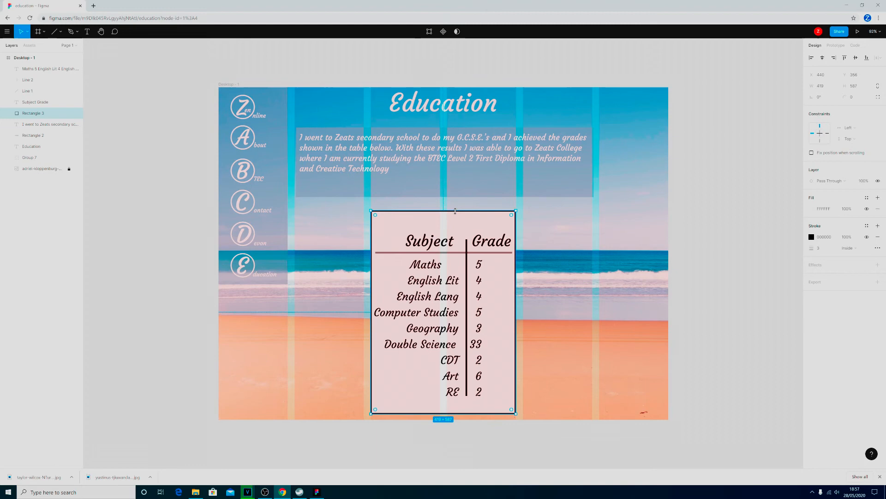
# - Move the Subject and Grade header text up and the subject rows slightly down, away from the horizontal line
pyautogui.click(445, 243)
pyautogui.moveTo(446, 249); pyautogui.dragTo(441, 230)
pyautogui.moveTo(467, 269)
pyautogui.mouseDown()
pyautogui.moveTo(465, 259)
pyautogui.moveTo(464, 277)
pyautogui.mouseUp()
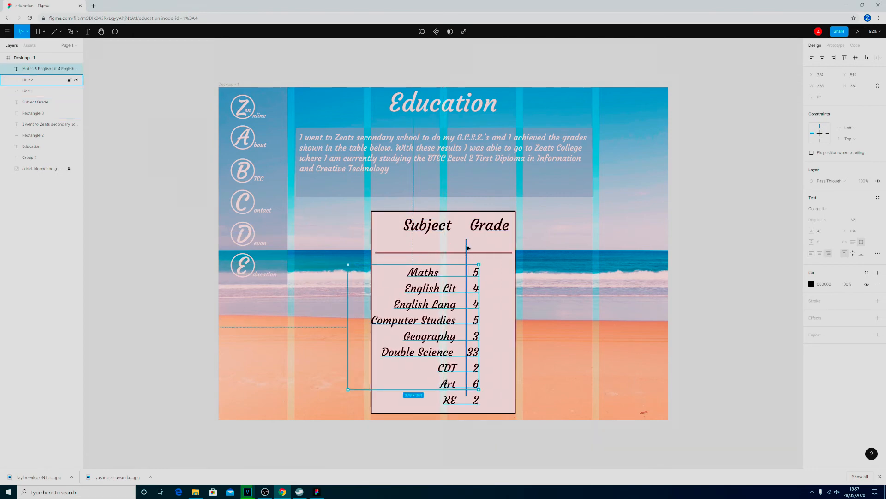
# - Move the vertical divider line up between Subject and Grade and extend its lower end past the RE row, about 532 long
pyautogui.doubleClick(467, 248)
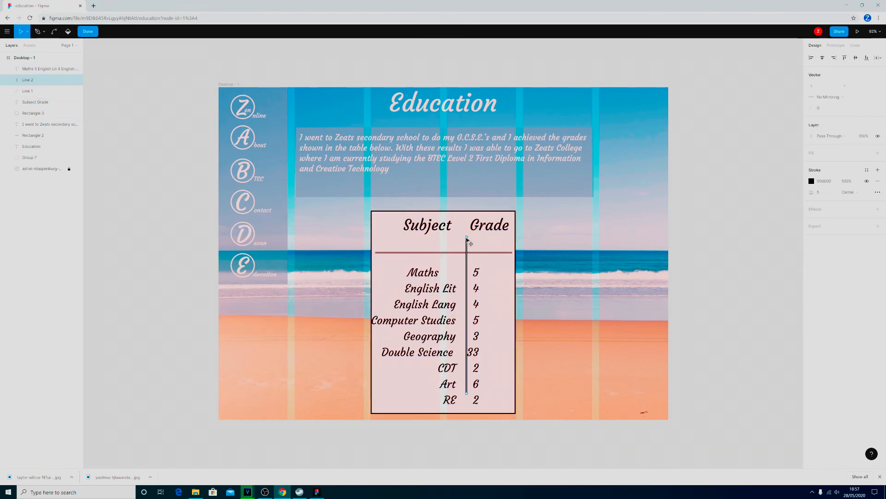
pyautogui.moveTo(467, 245); pyautogui.dragTo(465, 231)
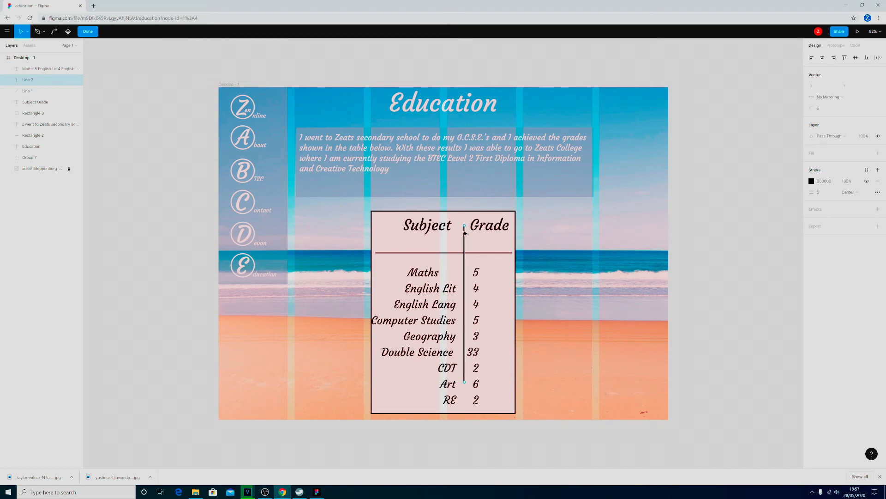
pyautogui.moveTo(467, 385); pyautogui.dragTo(464, 409)
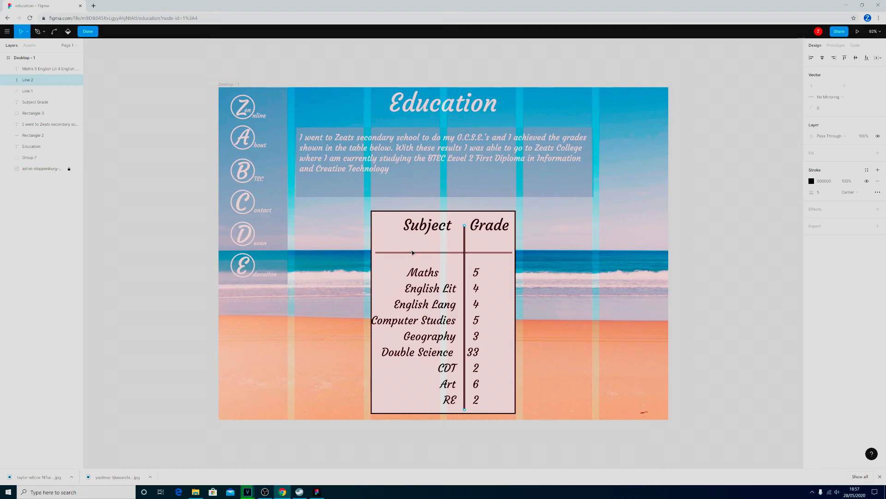
# - Compare the settings of the table's horizontal and vertical lines, ending with the horizontal line selected
pyautogui.click(389, 254)
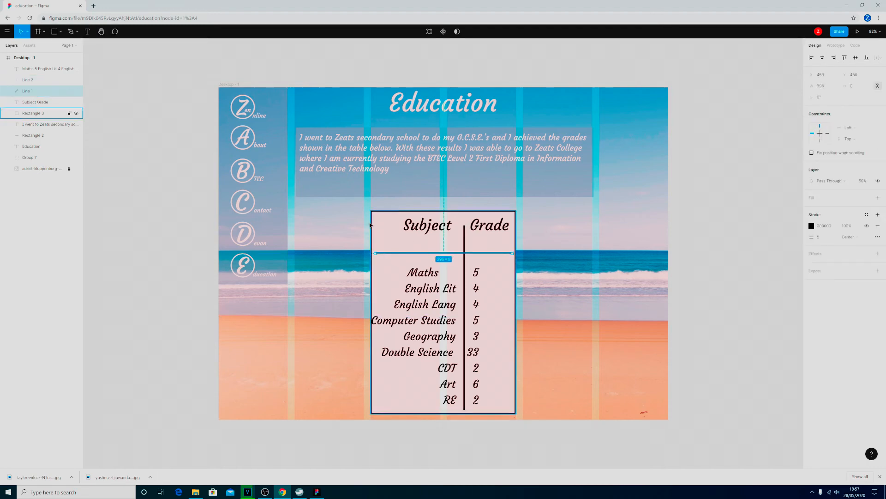
pyautogui.click(26, 81)
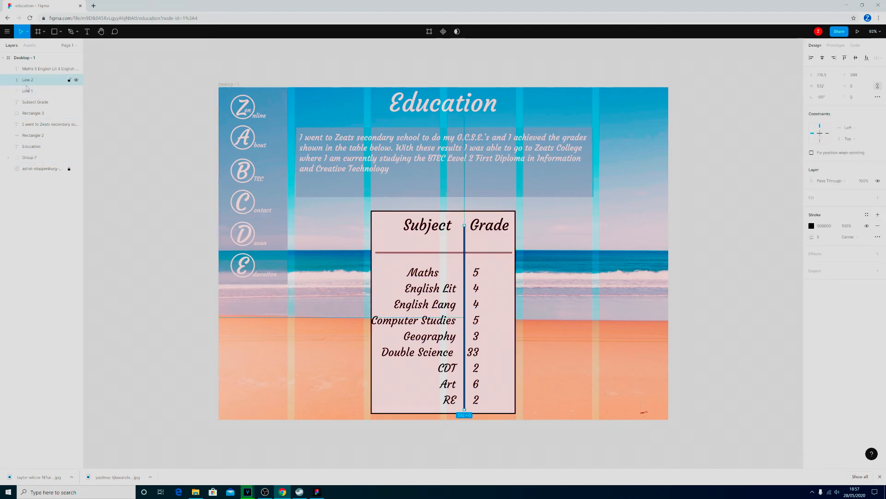
pyautogui.click(27, 92)
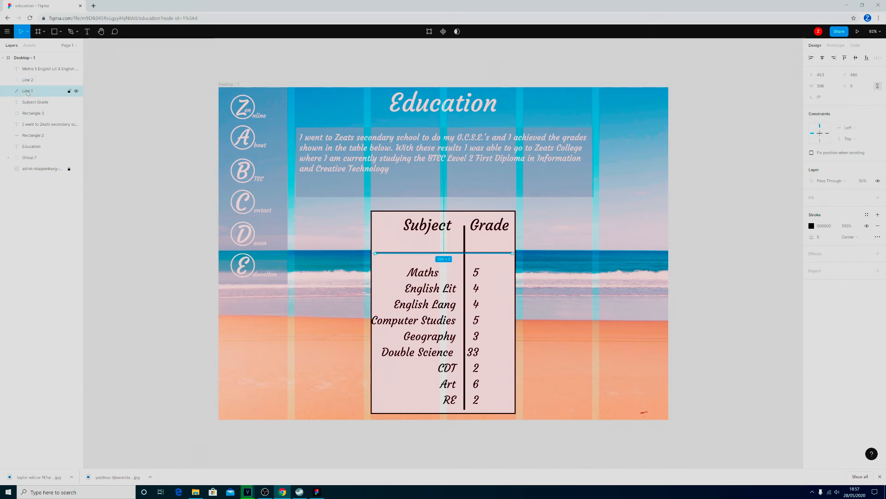